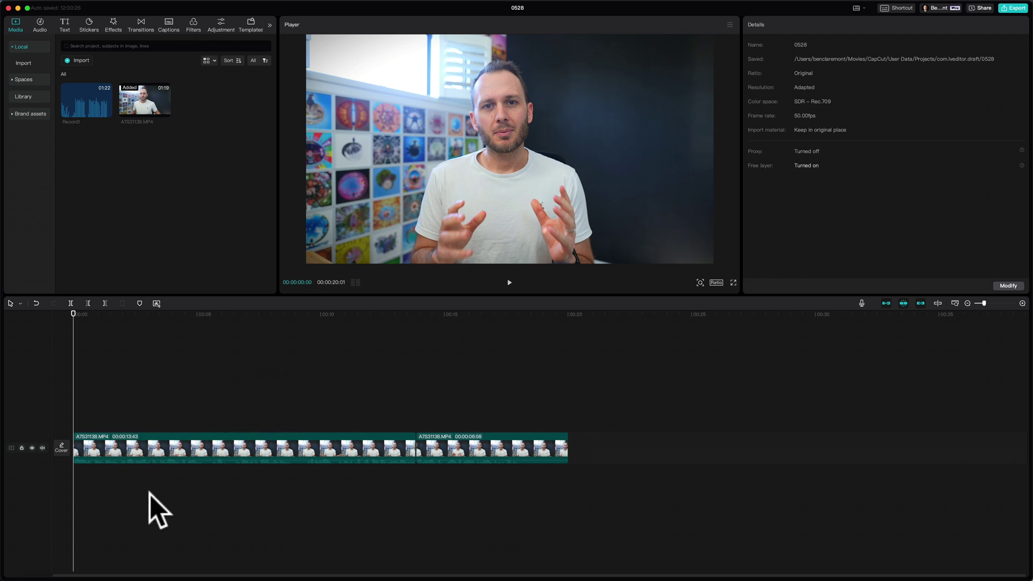
Play about two seconds of the talking-head clip, then stop playback.
{"action": "key", "text": "space"}
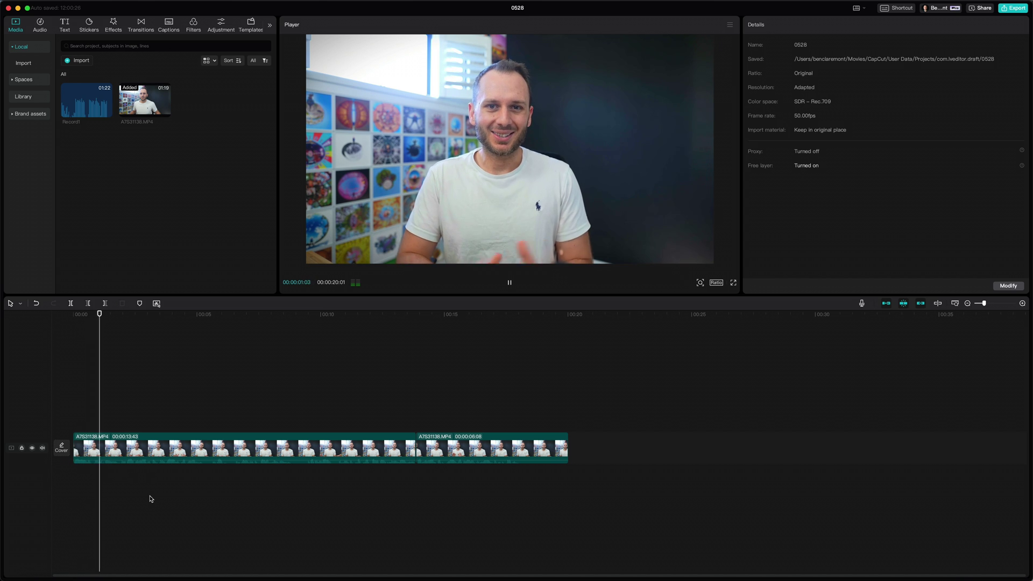
{"action": "key", "text": "space"}
Enable Video translator on the talking-head clip, translating from English to Japanese.
{"action": "left_click", "coordinate": [533, 447]}
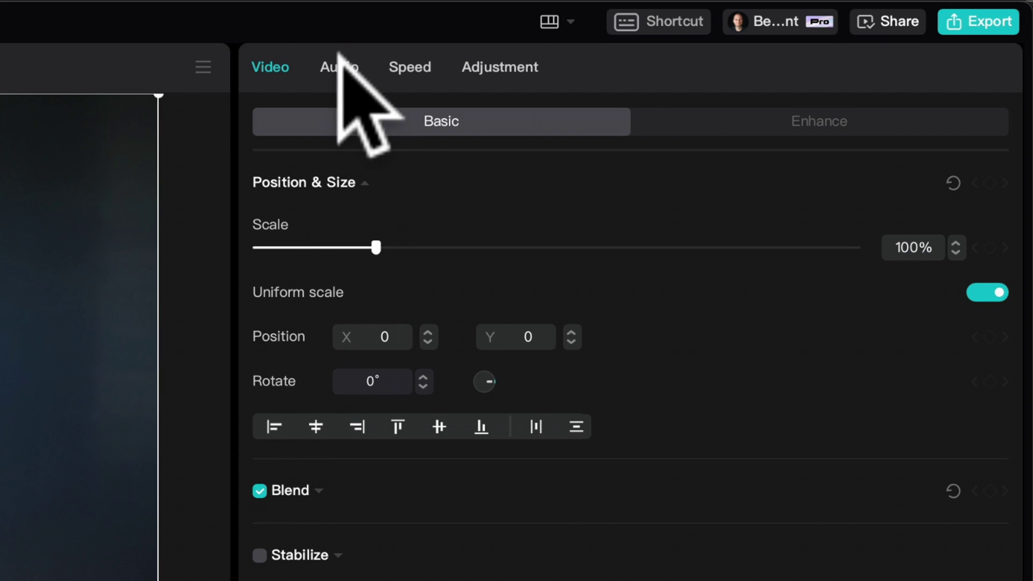
{"action": "left_click", "coordinate": [335, 59]}
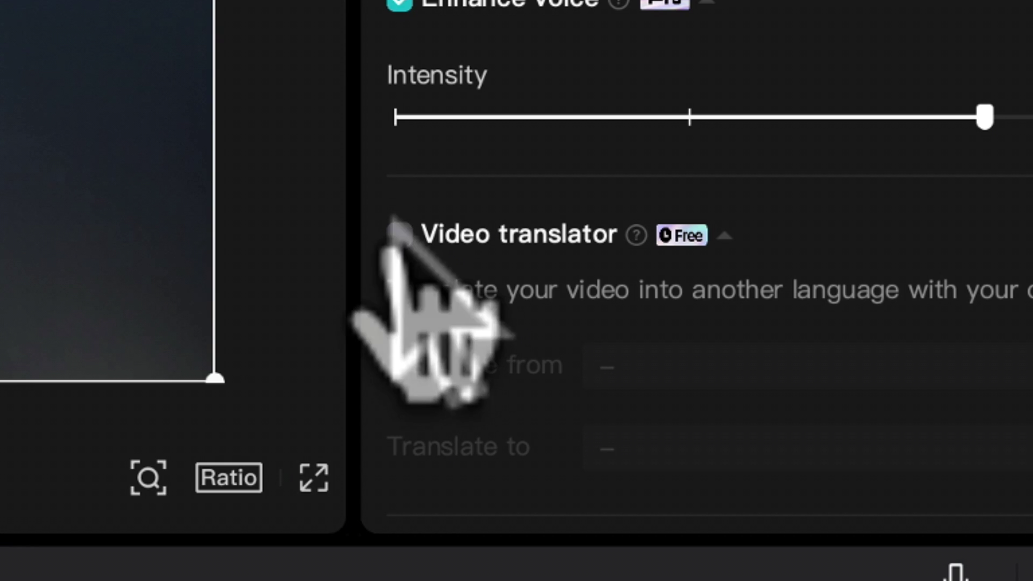
{"action": "left_click", "coordinate": [260, 580]}
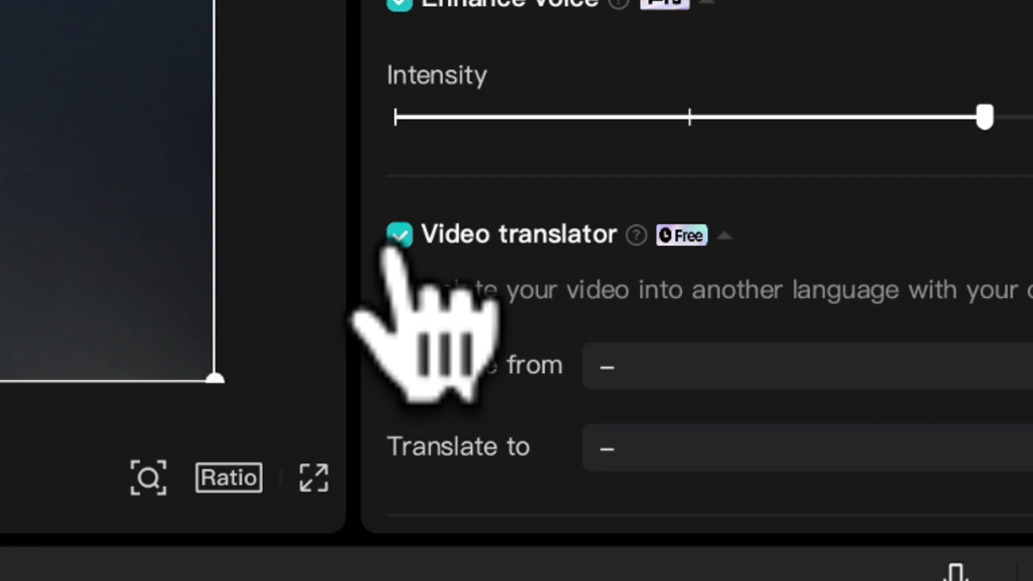
{"action": "left_click", "coordinate": [821, 356]}
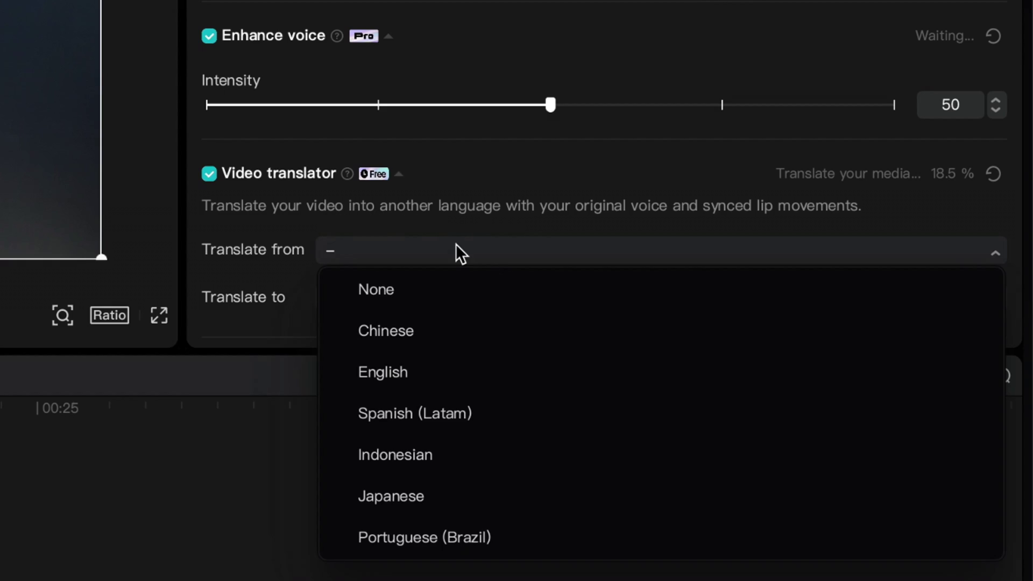
{"action": "left_click", "coordinate": [454, 368]}
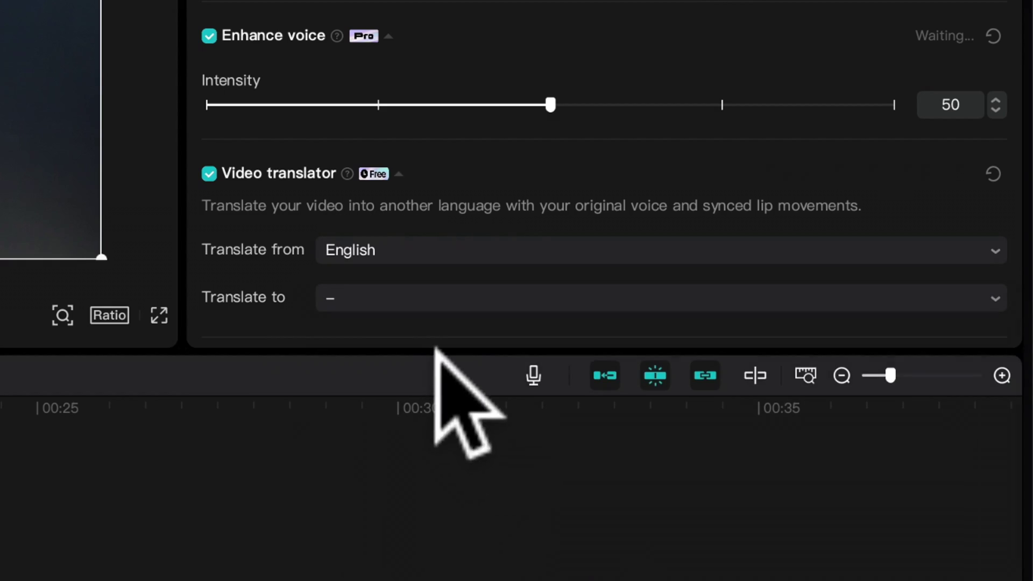
{"action": "left_click", "coordinate": [405, 296]}
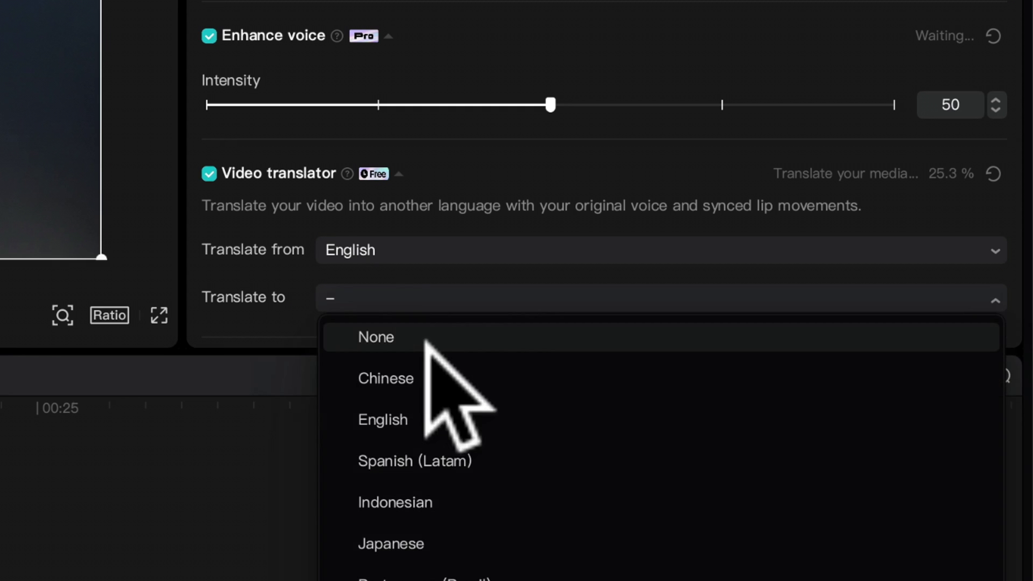
{"action": "left_click", "coordinate": [413, 535]}
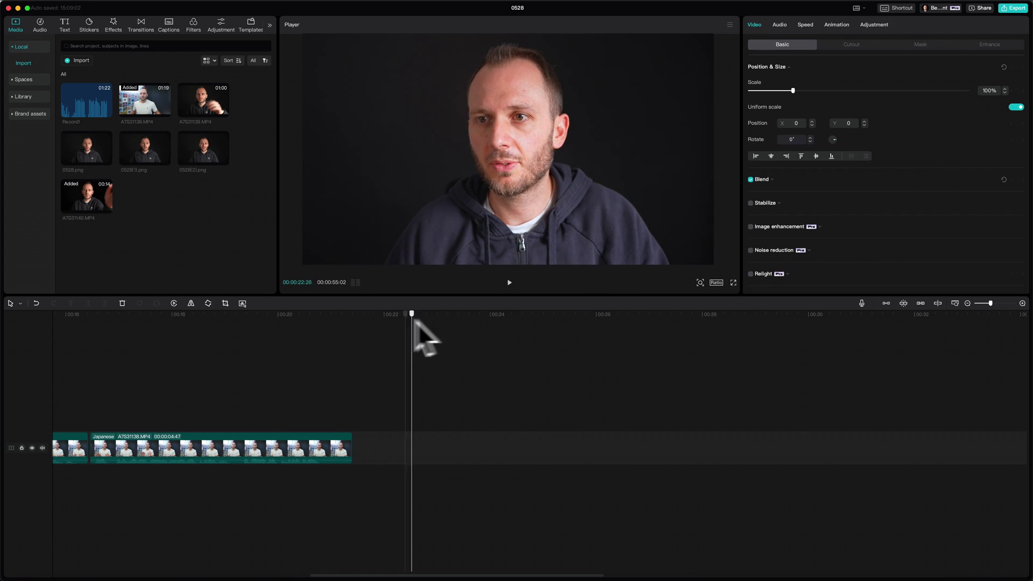
Start recording a new voiceover with the timeline microphone button.
{"action": "left_click", "coordinate": [861, 303]}
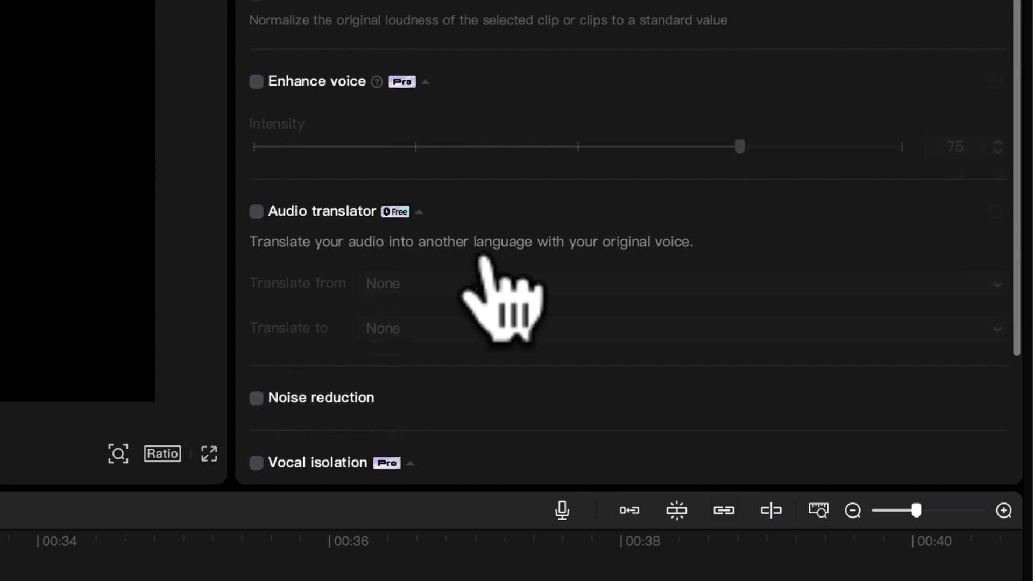
Enable Audio translator on Record2 with English as source, then open the target language list.
{"action": "scroll", "coordinate": [837, 224], "scroll_direction": "down", "scroll_amount": 1}
{"action": "left_click", "coordinate": [256, 163]}
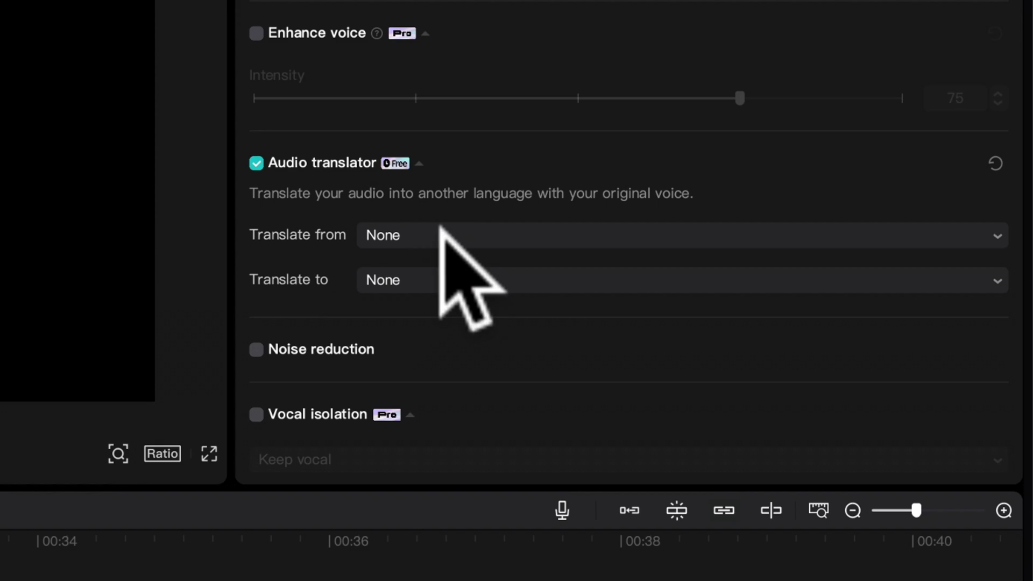
{"action": "left_click", "coordinate": [450, 228]}
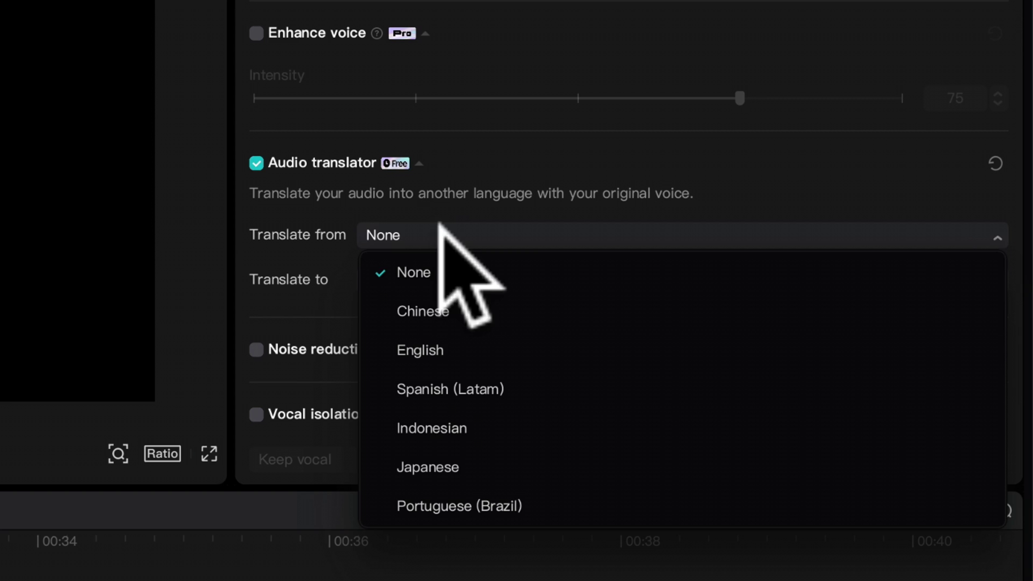
{"action": "left_click", "coordinate": [429, 345]}
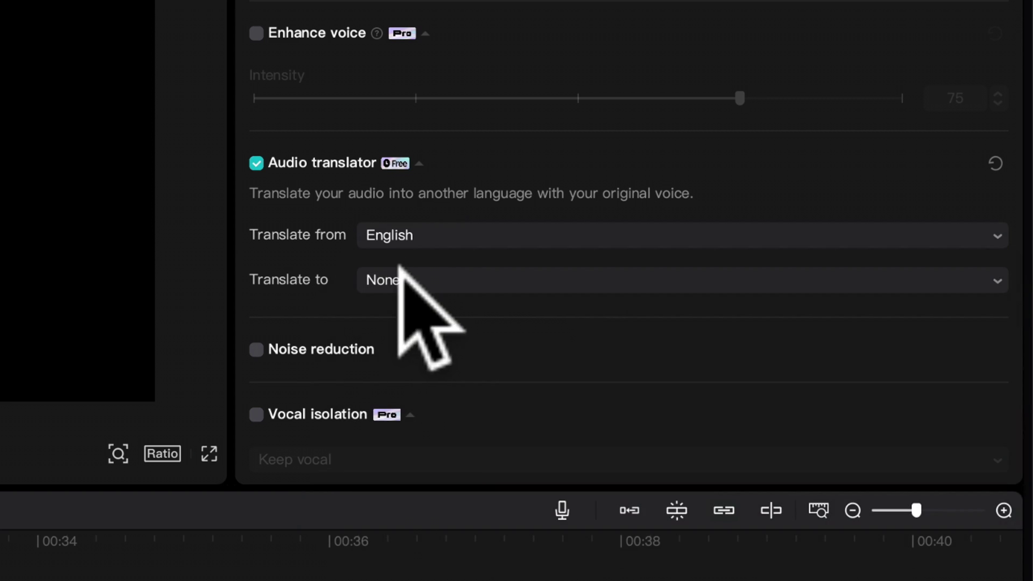
{"action": "left_click", "coordinate": [403, 280]}
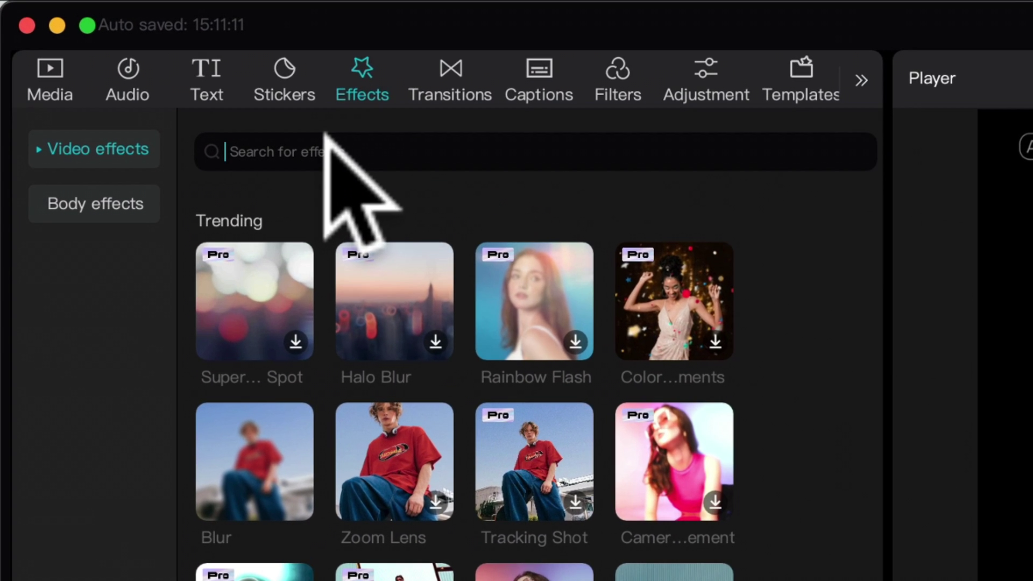
Search the effects library for 'explosion'.
{"action": "left_click", "coordinate": [233, 101]}
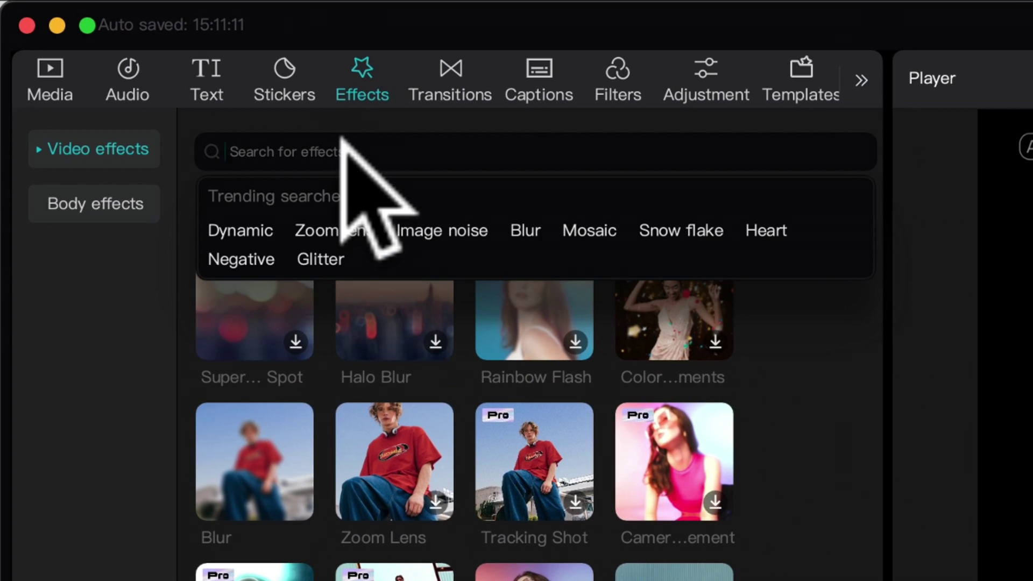
{"action": "type", "text": "explosion"}
{"action": "key", "text": "Return"}
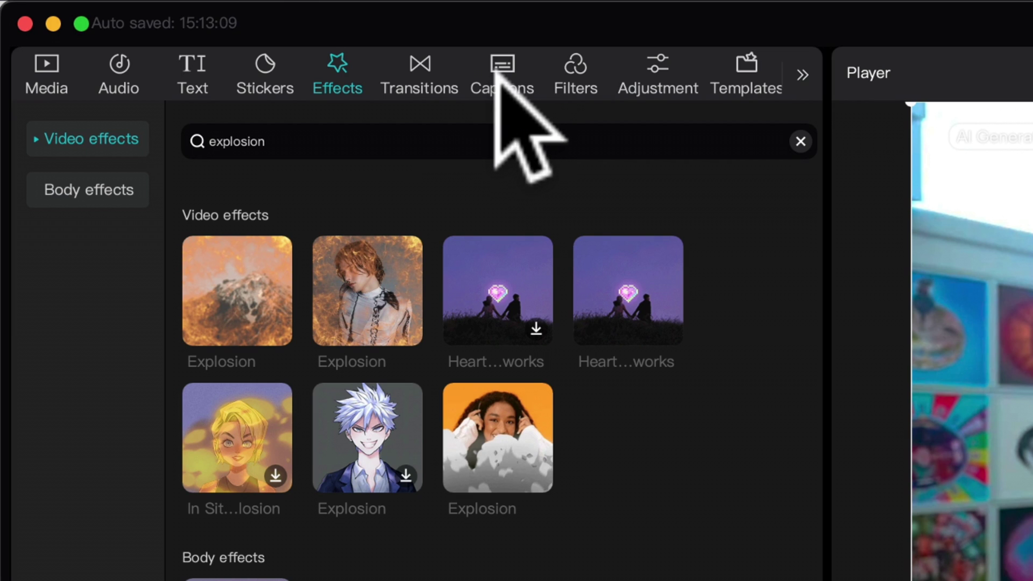
Open Auto captions and pick the spoken language, choosing English then reopening the list.
{"action": "left_click", "coordinate": [497, 76]}
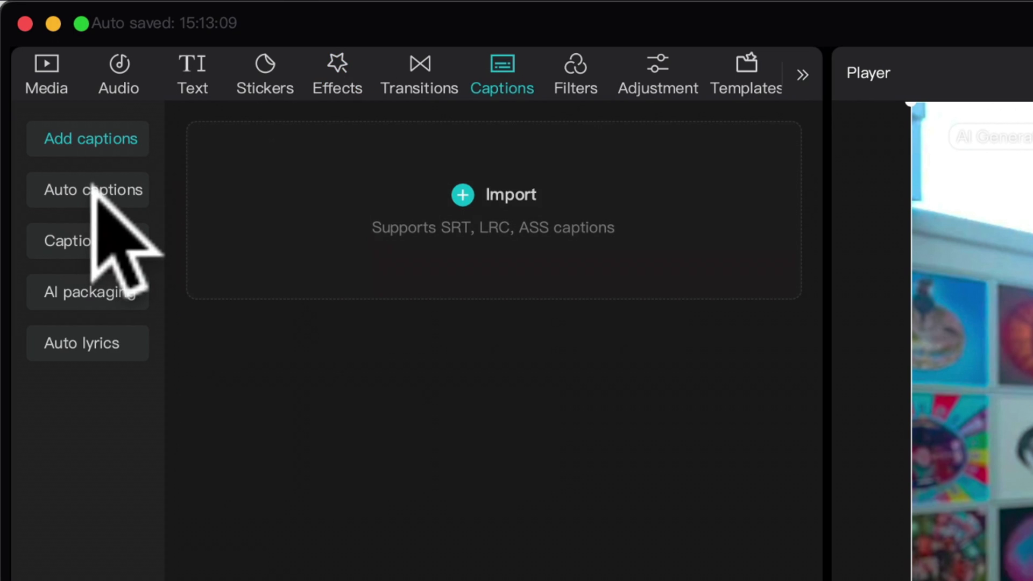
{"action": "left_click", "coordinate": [94, 191]}
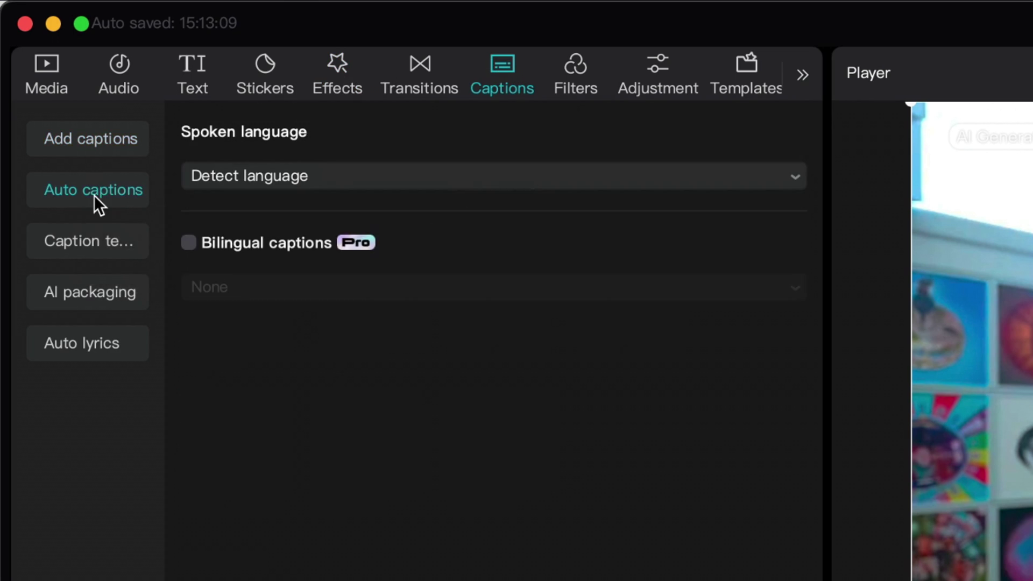
{"action": "left_click", "coordinate": [451, 177]}
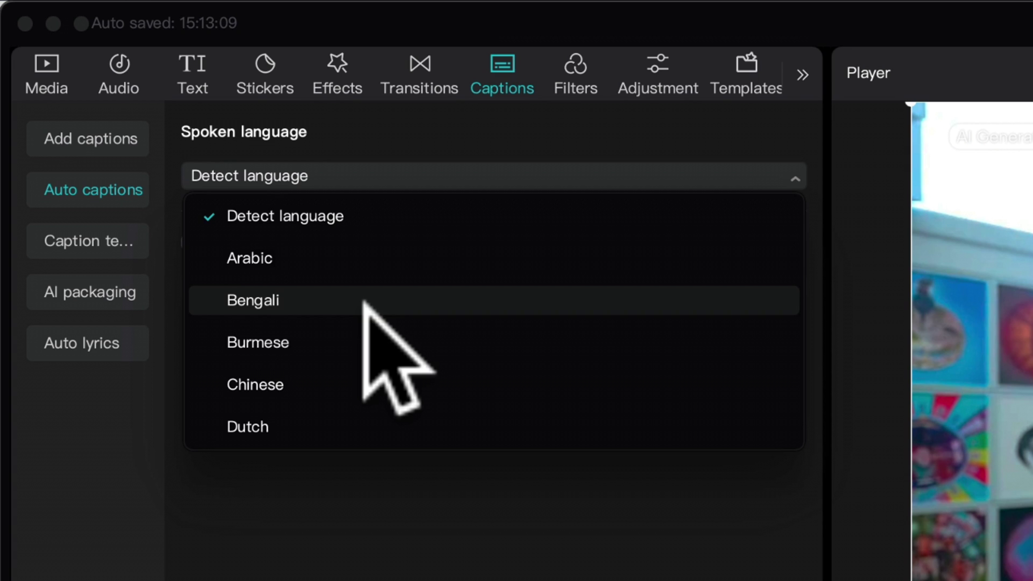
{"action": "scroll", "coordinate": [291, 359], "scroll_direction": "down", "scroll_amount": 2}
{"action": "left_click", "coordinate": [290, 359]}
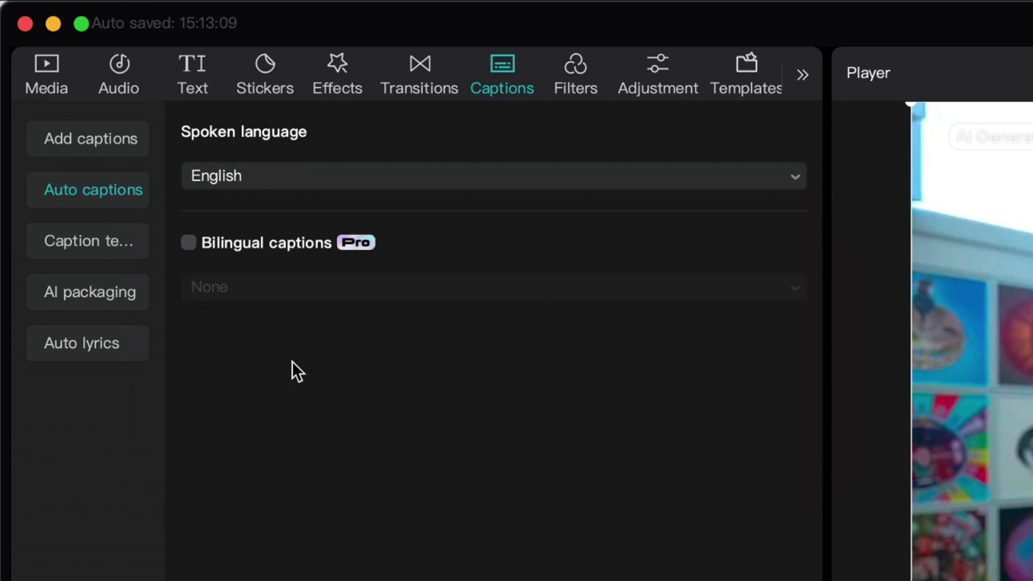
{"action": "left_click", "coordinate": [293, 175]}
{"action": "scroll", "coordinate": [283, 269], "scroll_direction": "down", "scroll_amount": 5}
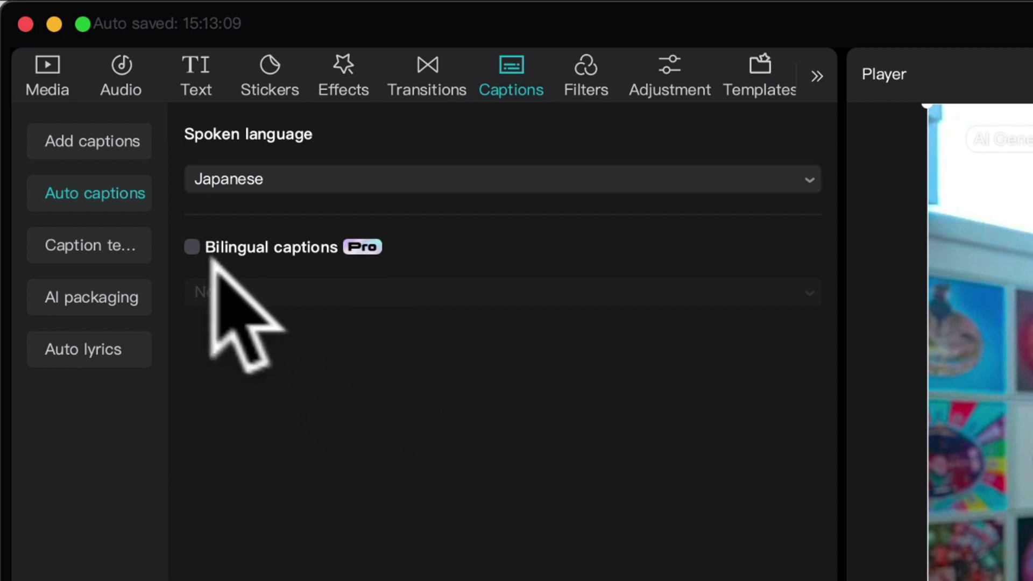
Turn on bilingual captions with English as the second language.
{"action": "left_click", "coordinate": [192, 246]}
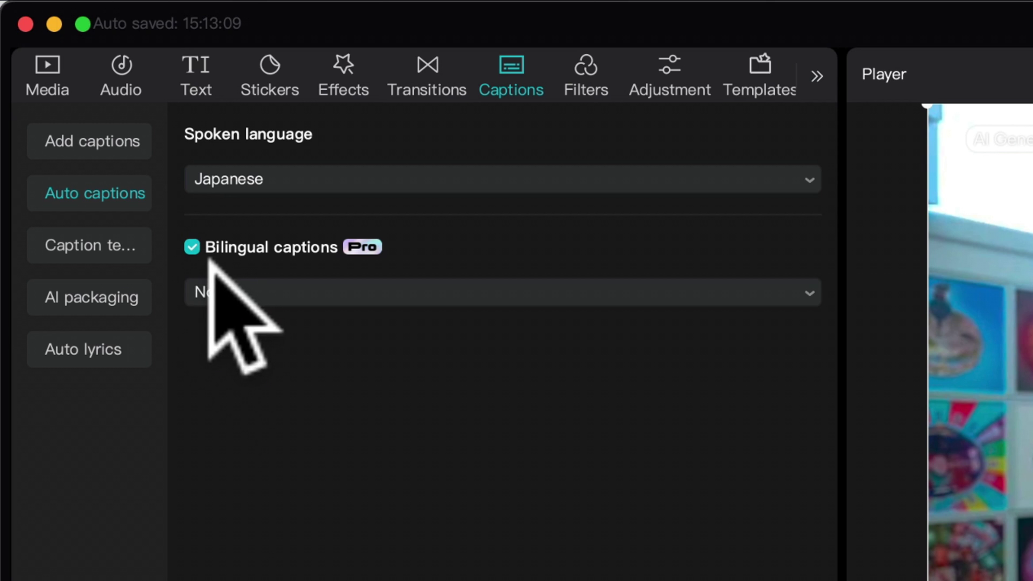
{"action": "left_click", "coordinate": [249, 291]}
{"action": "scroll", "coordinate": [306, 426], "scroll_direction": "down", "scroll_amount": 3}
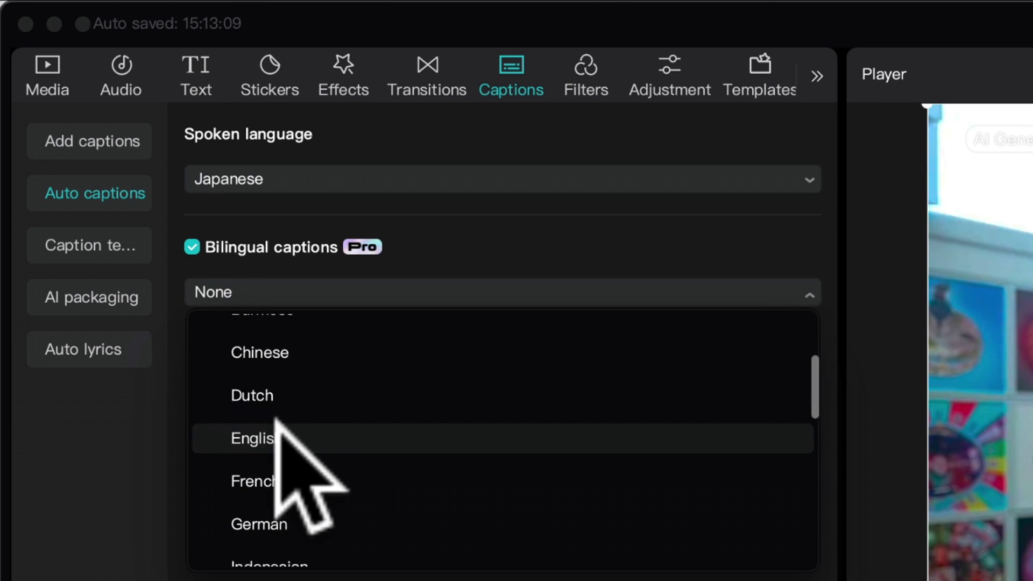
{"action": "left_click", "coordinate": [277, 433]}
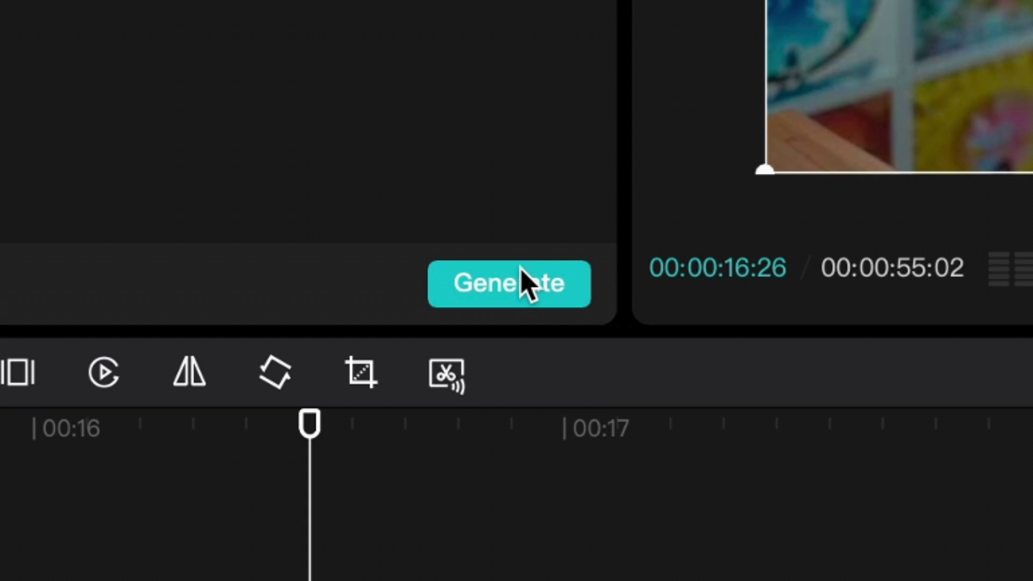
Generate the bilingual captions, then reopen the spoken language list to review it.
{"action": "left_click", "coordinate": [524, 284]}
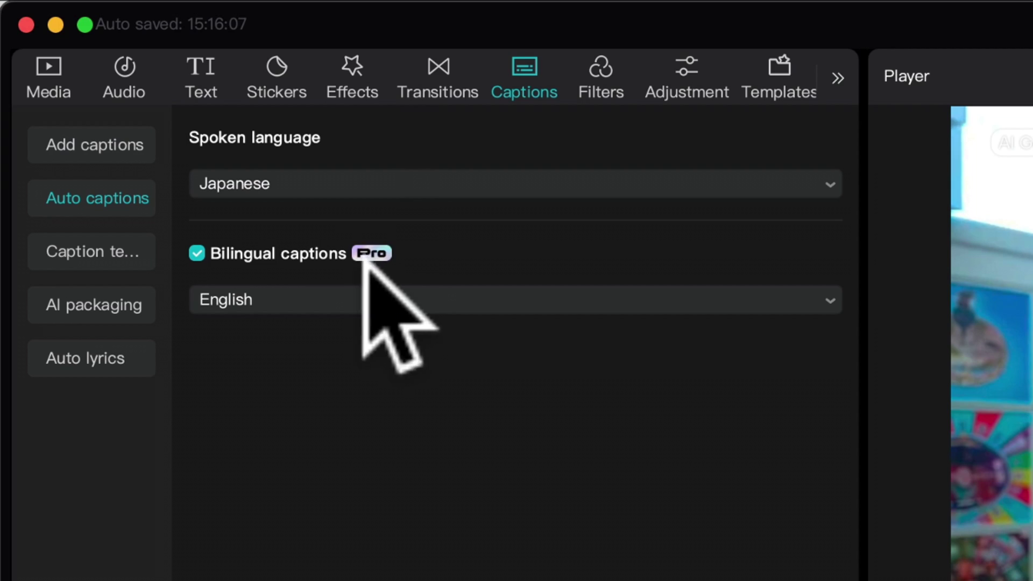
{"action": "left_click", "coordinate": [260, 183]}
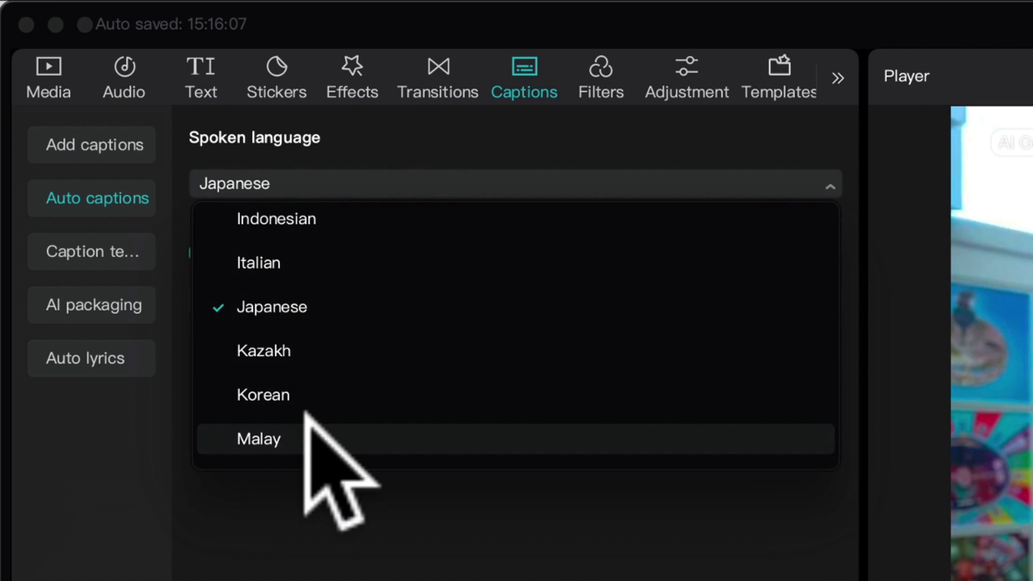
{"action": "scroll", "coordinate": [304, 413], "scroll_direction": "down", "scroll_amount": 5}
{"action": "scroll", "coordinate": [306, 410], "scroll_direction": "up", "scroll_amount": 10}
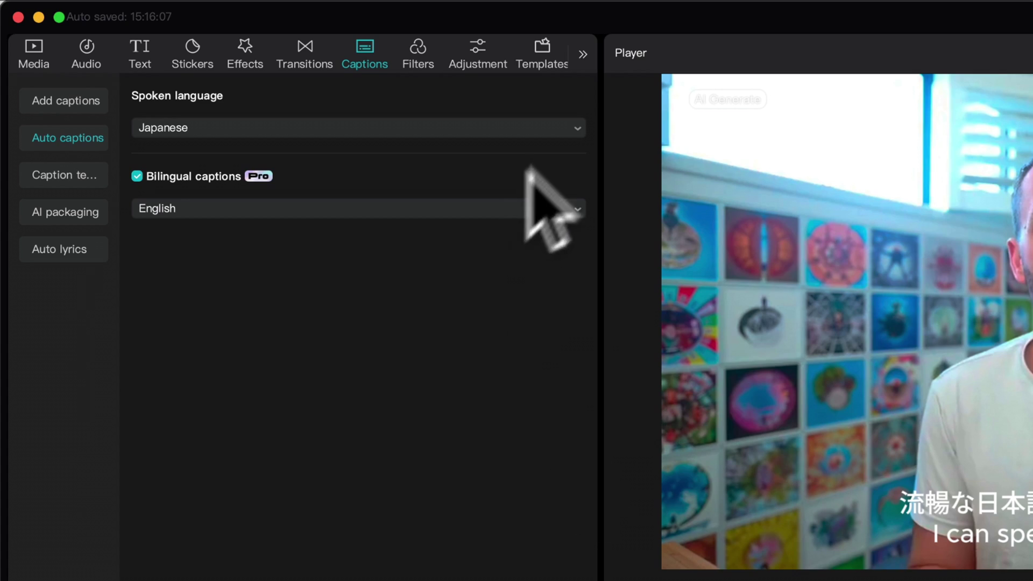
Open AI Characters and enter the script 'She sells sea shells by the sea shore'.
{"action": "left_click", "coordinate": [584, 56]}
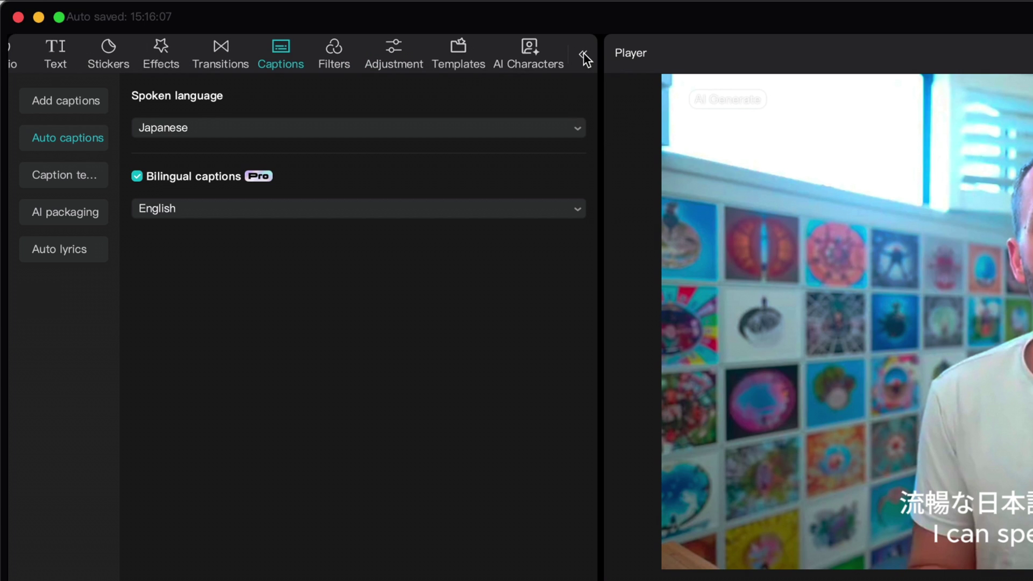
{"action": "left_click", "coordinate": [532, 54]}
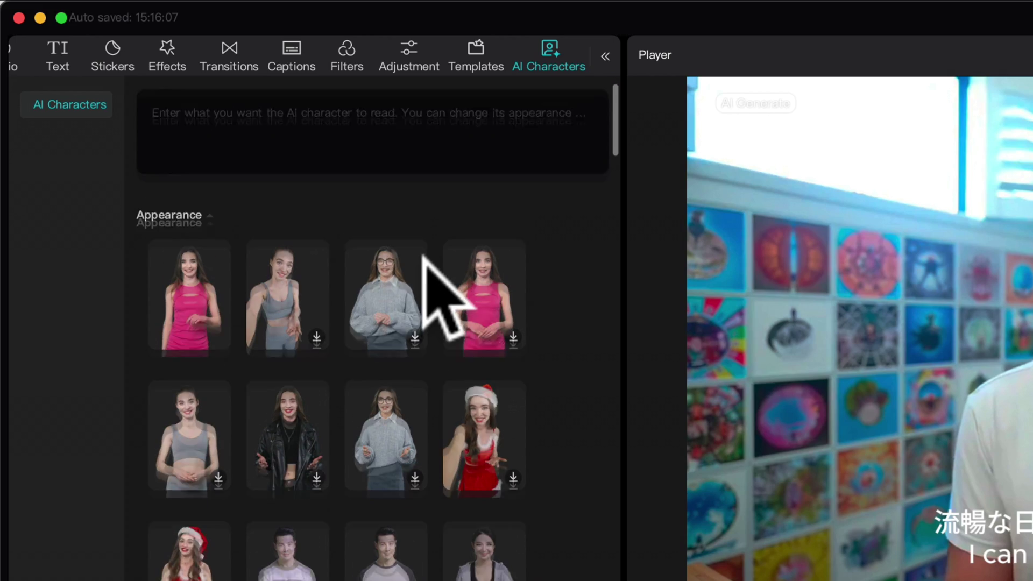
{"action": "scroll", "coordinate": [425, 269], "scroll_direction": "down", "scroll_amount": 8}
{"action": "scroll", "coordinate": [425, 263], "scroll_direction": "down", "scroll_amount": 15}
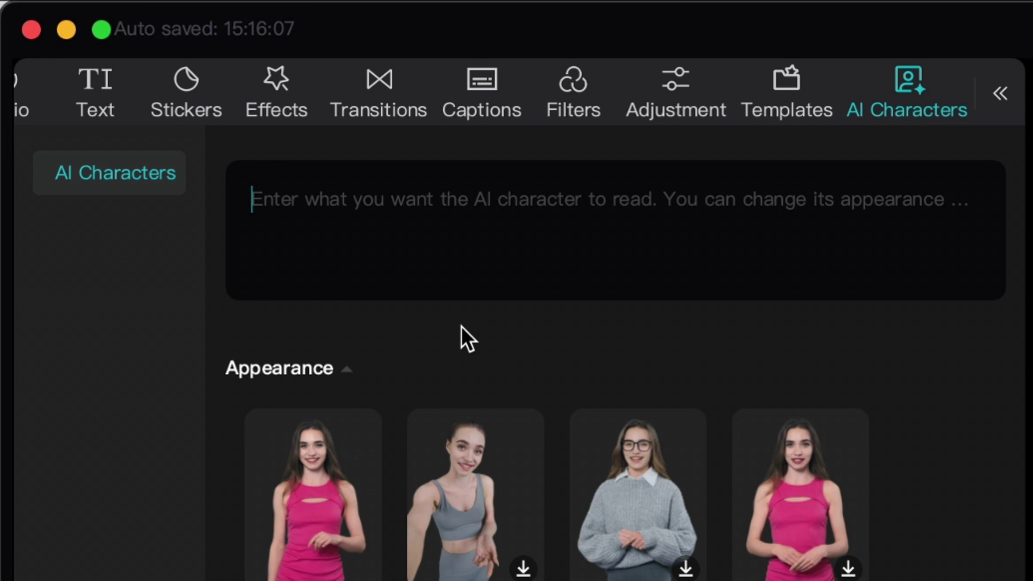
{"action": "type", "text": "She sells sea shells by the sea shore"}
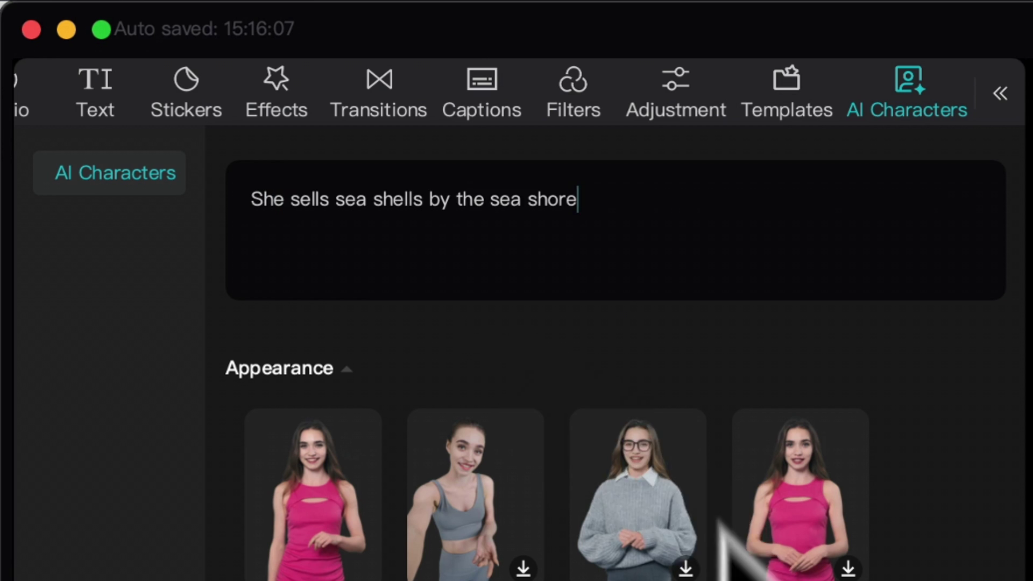
Preview the Energetic Male voice, then choose Wacky as the character's voice.
{"action": "scroll", "coordinate": [826, 408], "scroll_direction": "down", "scroll_amount": 20}
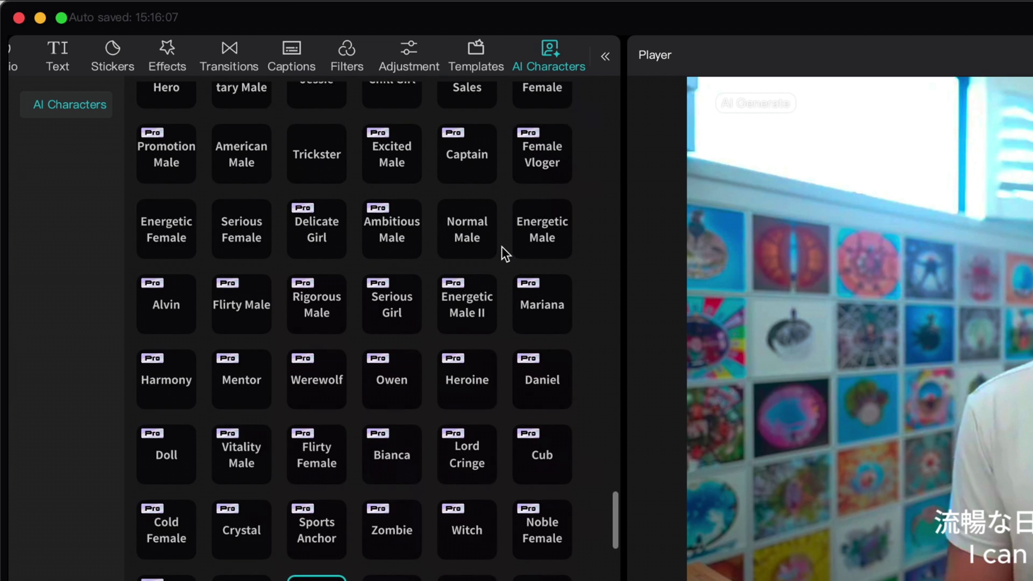
{"action": "scroll", "coordinate": [502, 247], "scroll_direction": "up", "scroll_amount": 10}
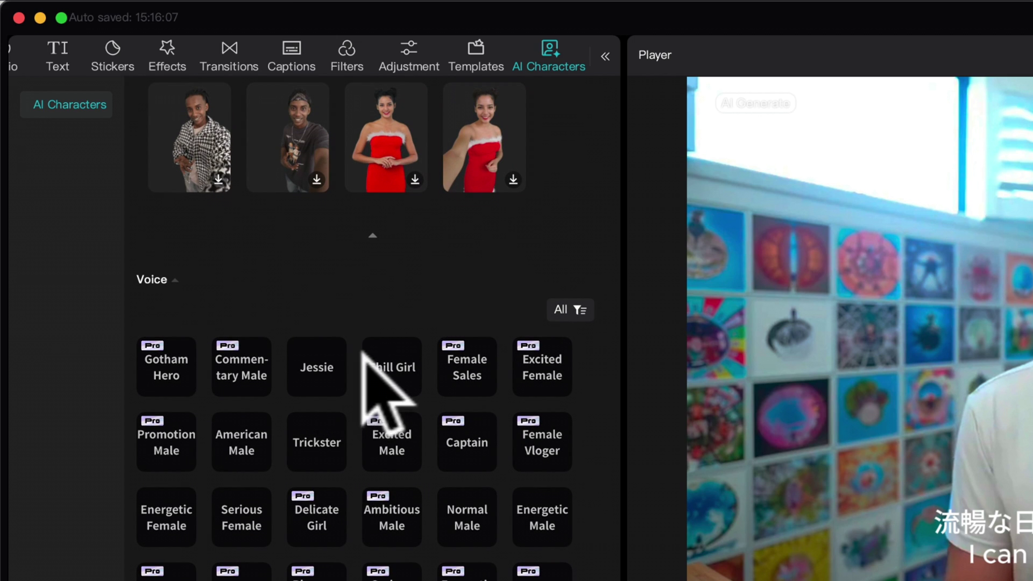
{"action": "scroll", "coordinate": [383, 358], "scroll_direction": "down", "scroll_amount": 5}
{"action": "left_click", "coordinate": [544, 188]}
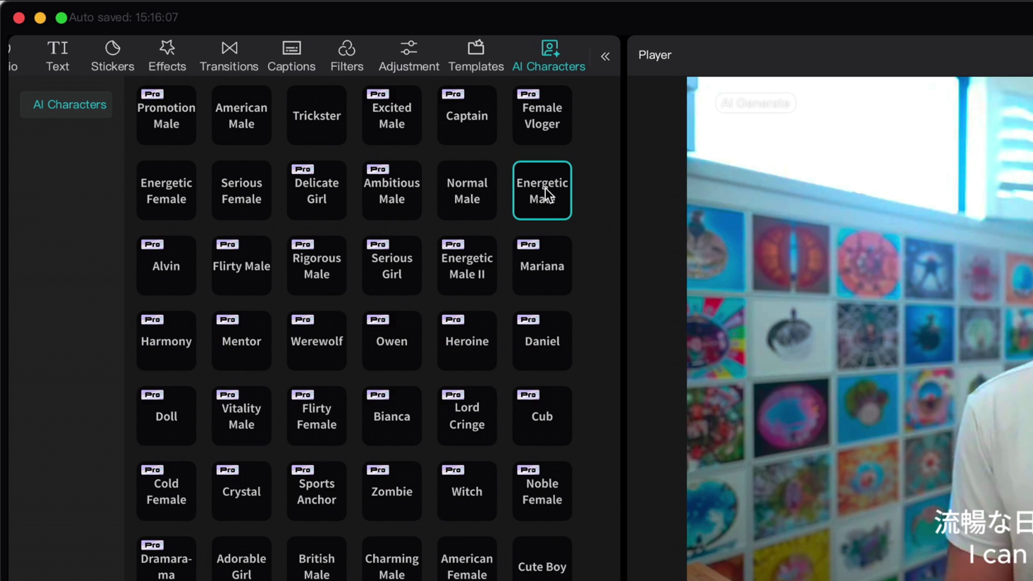
{"action": "scroll", "coordinate": [545, 188], "scroll_direction": "down", "scroll_amount": 10}
{"action": "left_click", "coordinate": [469, 245]}
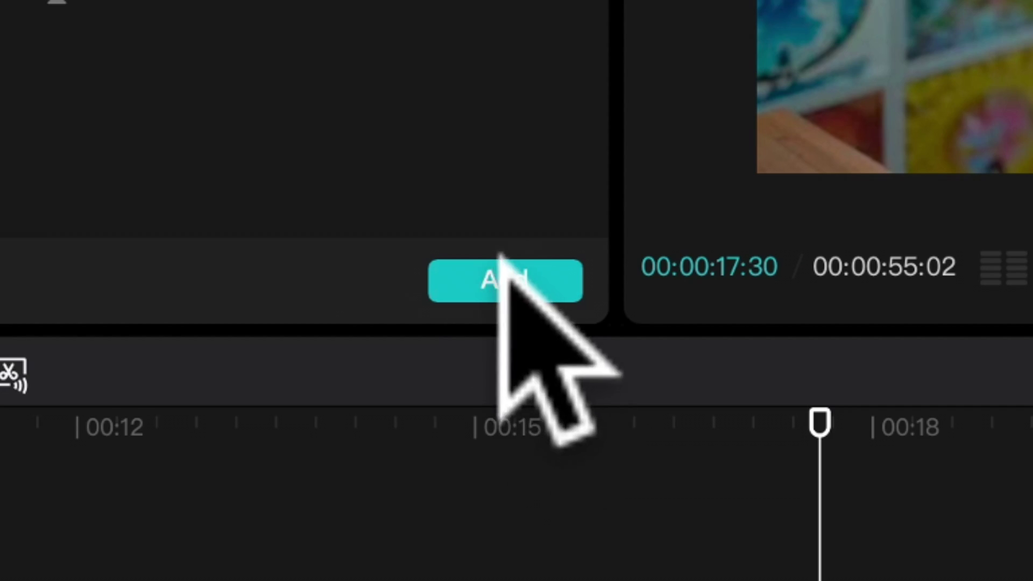
Add the leather-jacket AI presenter and position him in the frame's lower left.
{"action": "left_click", "coordinate": [576, 578]}
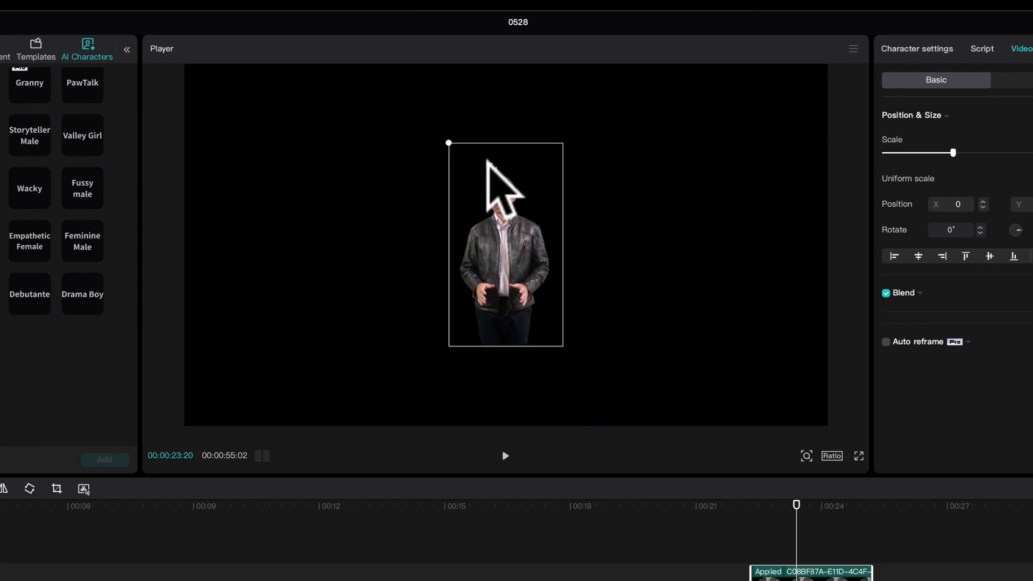
{"action": "left_click_drag", "start_coordinate": [498, 228], "coordinate": [247, 331]}
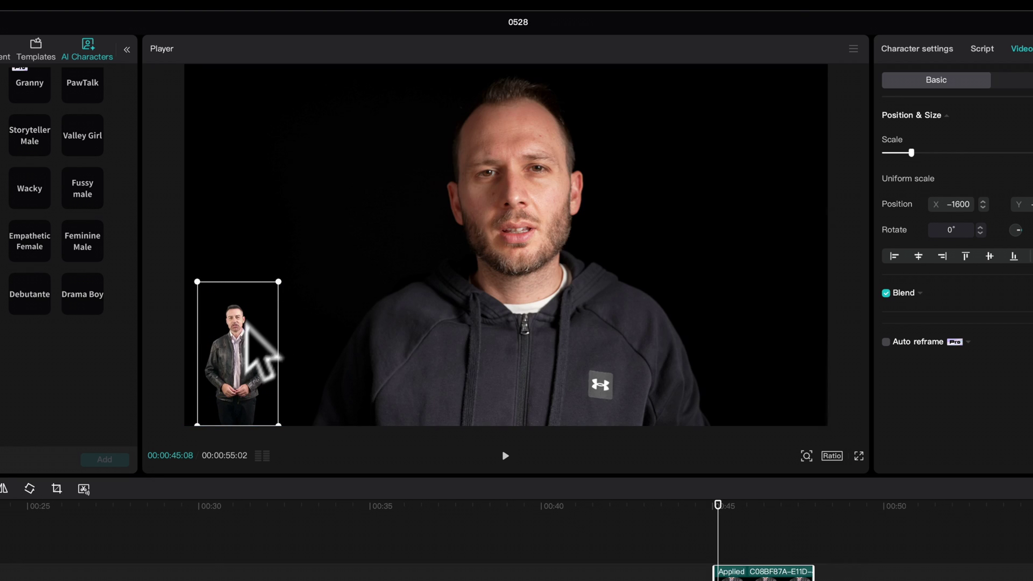
{"action": "left_click_drag", "start_coordinate": [242, 323], "coordinate": [292, 341]}
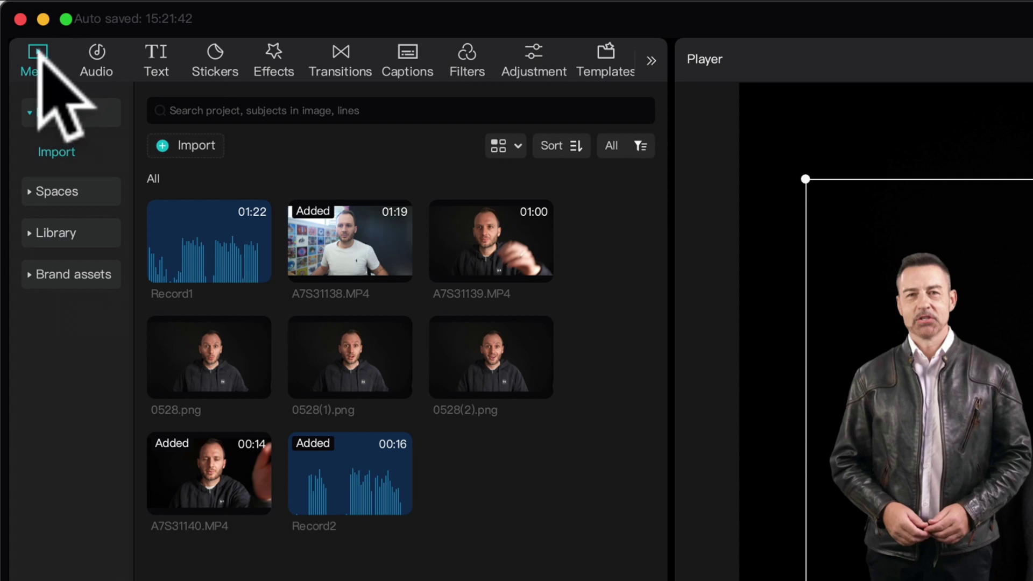
Find the Sea coast beach clip in Library Scenery and place the presenter clip above it.
{"action": "left_click", "coordinate": [47, 232]}
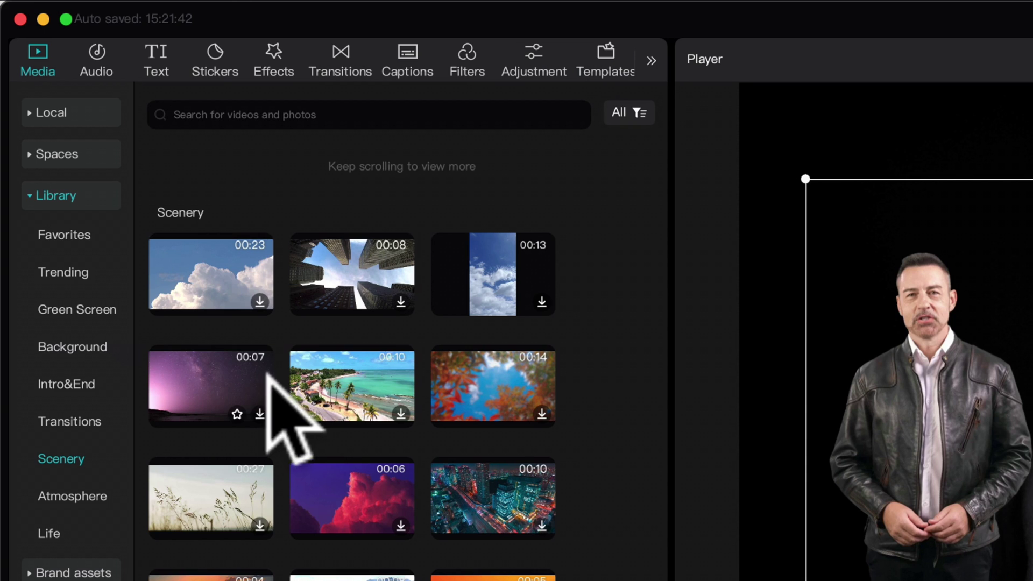
{"action": "left_click", "coordinate": [68, 237]}
{"action": "left_click", "coordinate": [67, 272]}
{"action": "left_click", "coordinate": [75, 310]}
{"action": "left_click", "coordinate": [73, 347]}
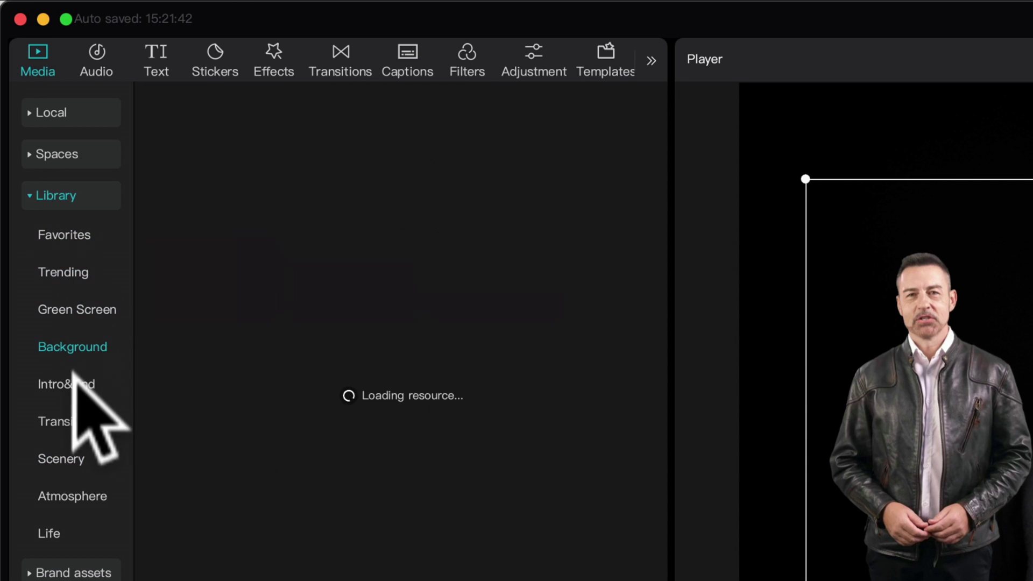
{"action": "left_click", "coordinate": [63, 460]}
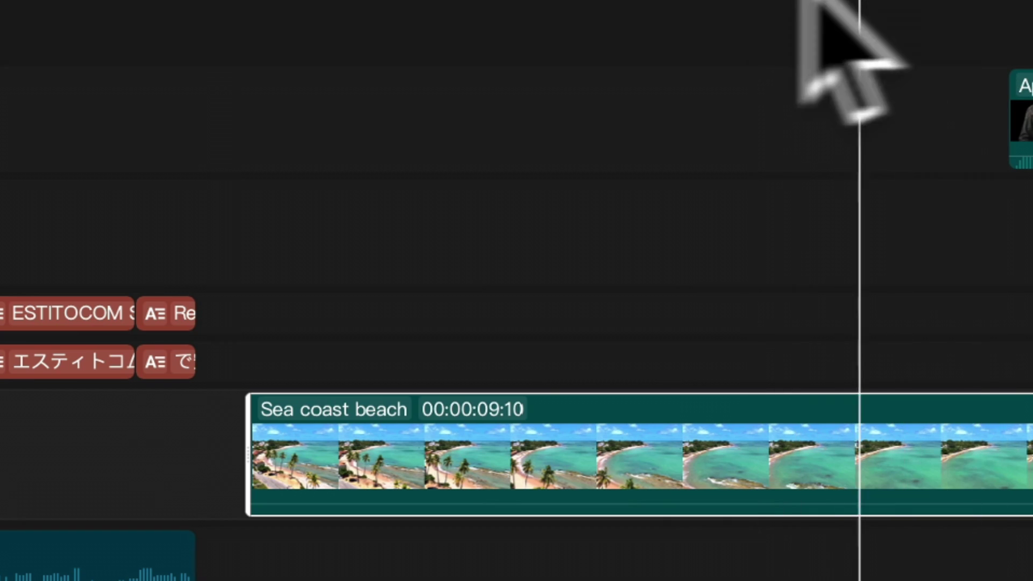
{"action": "left_click", "coordinate": [425, 8]}
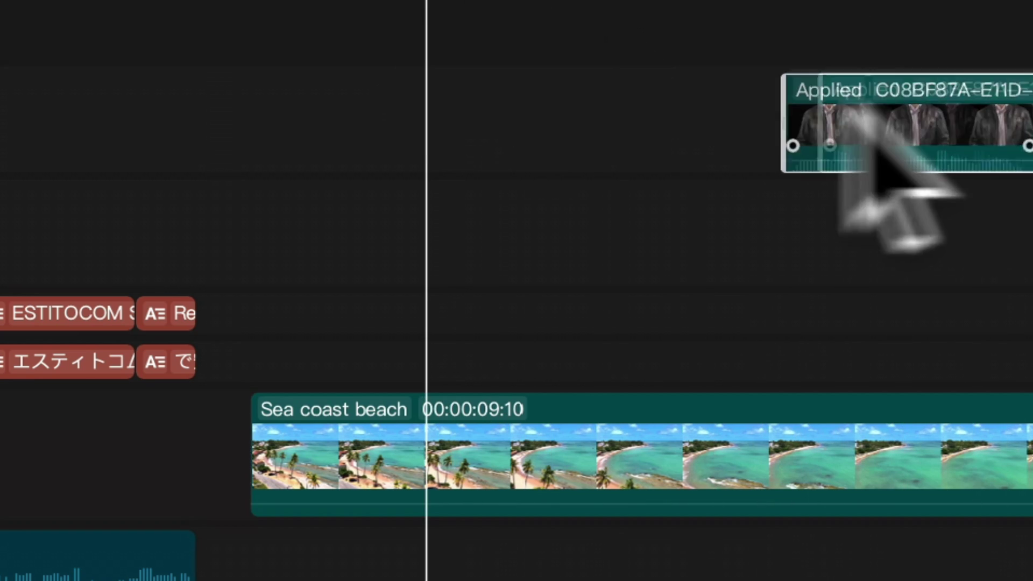
{"action": "left_click_drag", "start_coordinate": [876, 150], "coordinate": [385, 117]}
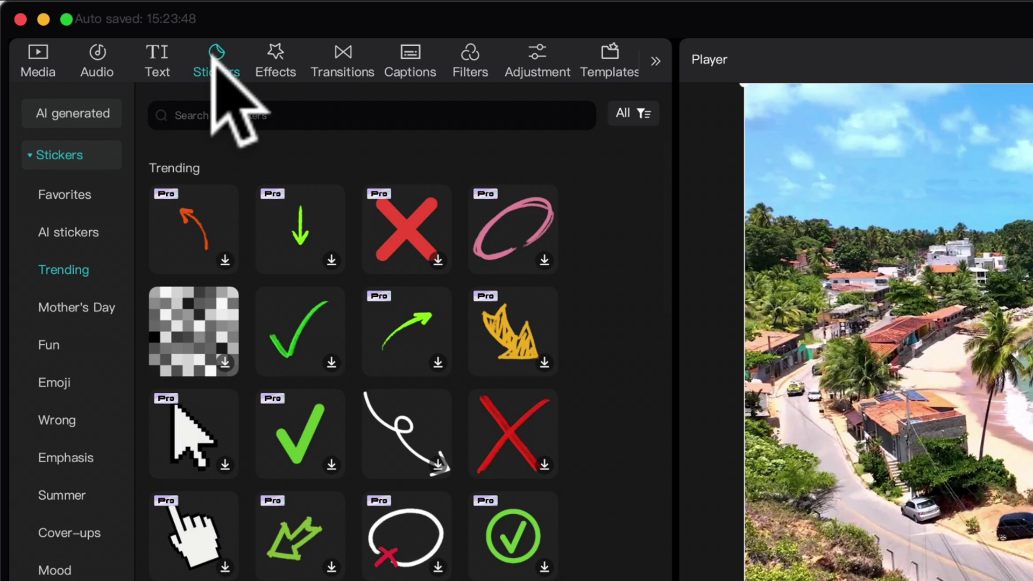
Show and scroll through the previously AI-generated stickers.
{"action": "left_click", "coordinate": [56, 113]}
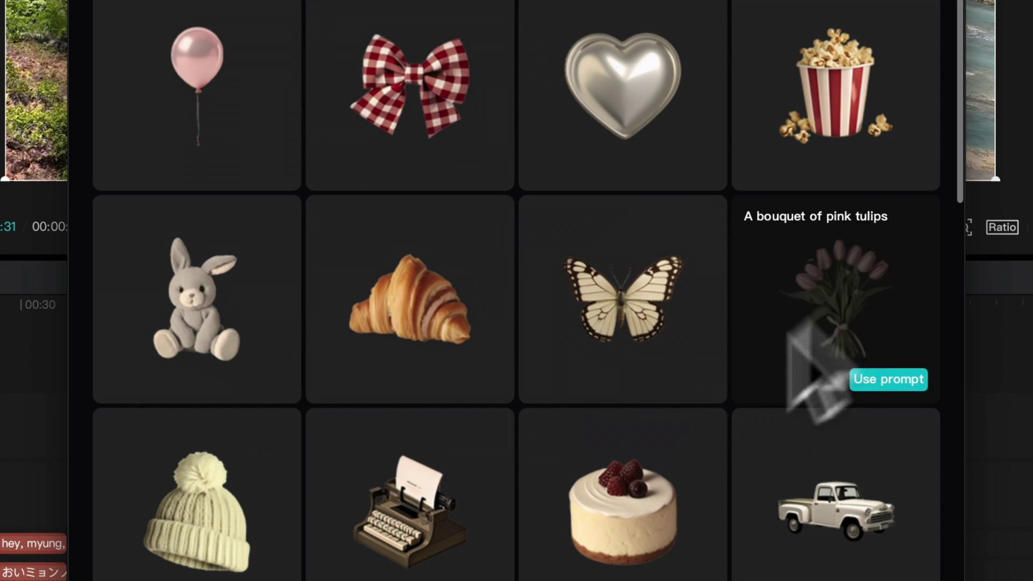
{"action": "mouse_move", "coordinate": [491, 265]}
{"action": "scroll", "coordinate": [479, 253], "scroll_direction": "down", "scroll_amount": 3}
{"action": "scroll", "coordinate": [466, 237], "scroll_direction": "down", "scroll_amount": 20}
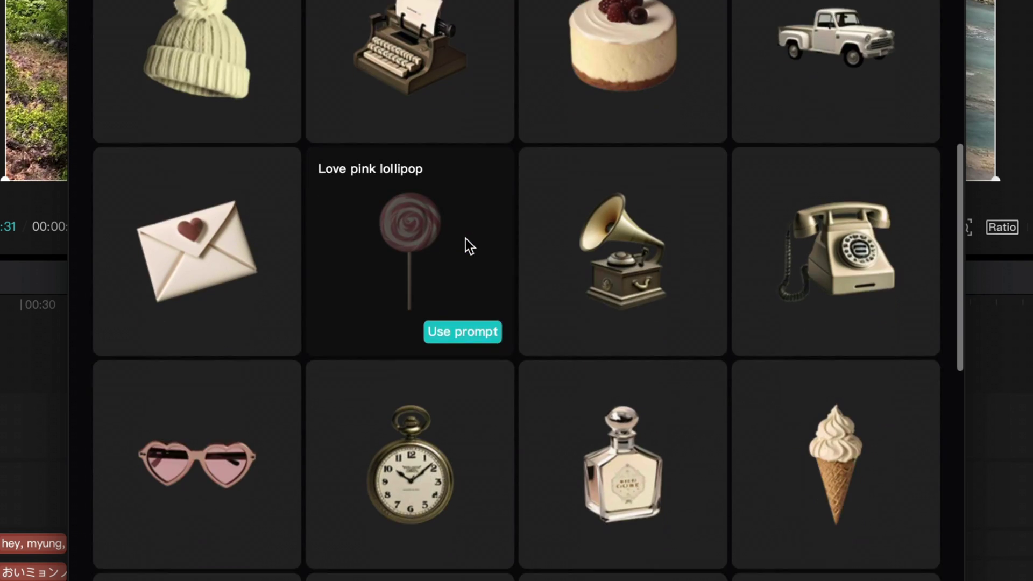
Generate AI stickers from the prompt 'shells' in the 3D style.
{"action": "mouse_move", "coordinate": [286, 395]}
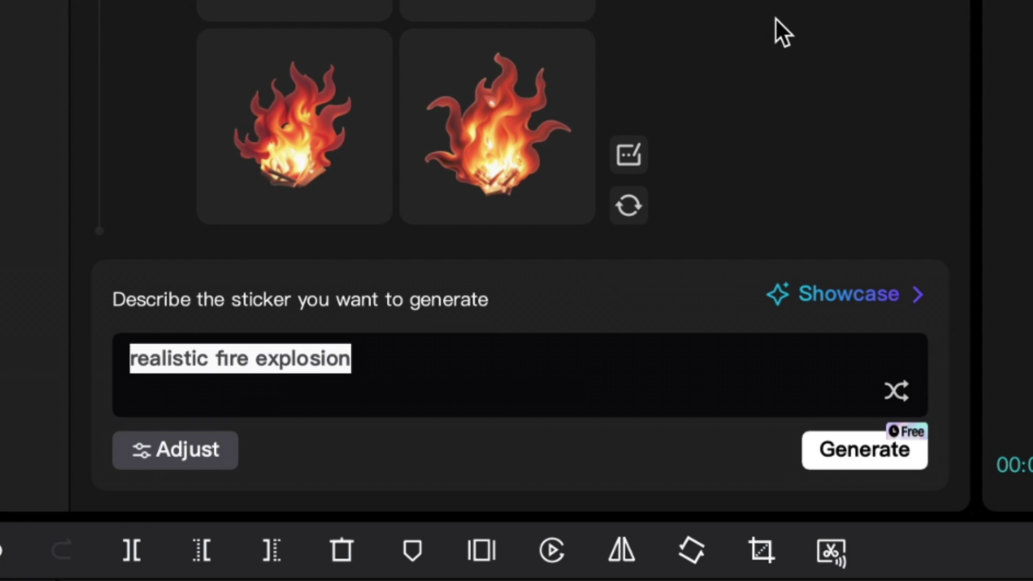
{"action": "type", "text": "shells"}
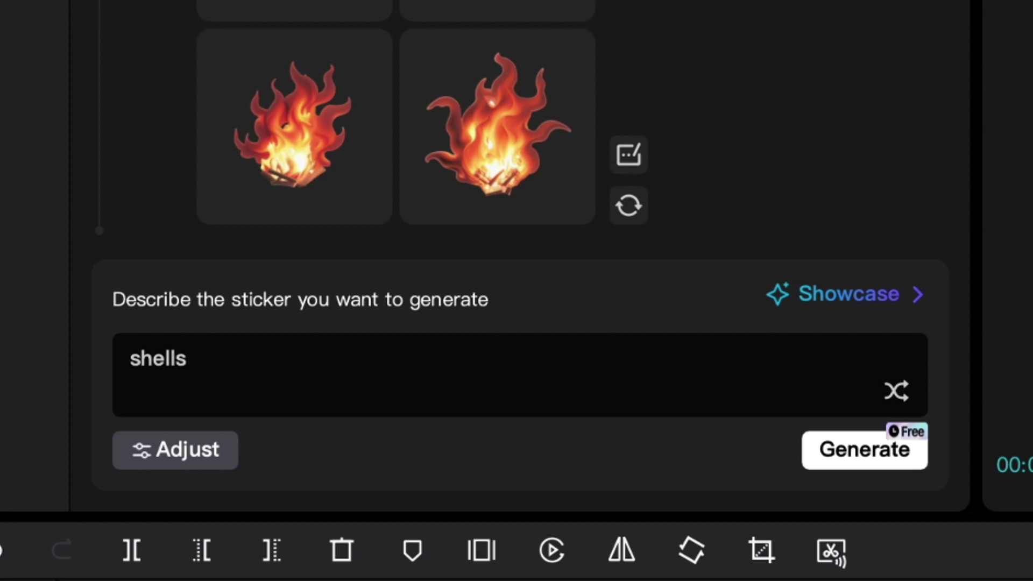
{"action": "left_click", "coordinate": [173, 450]}
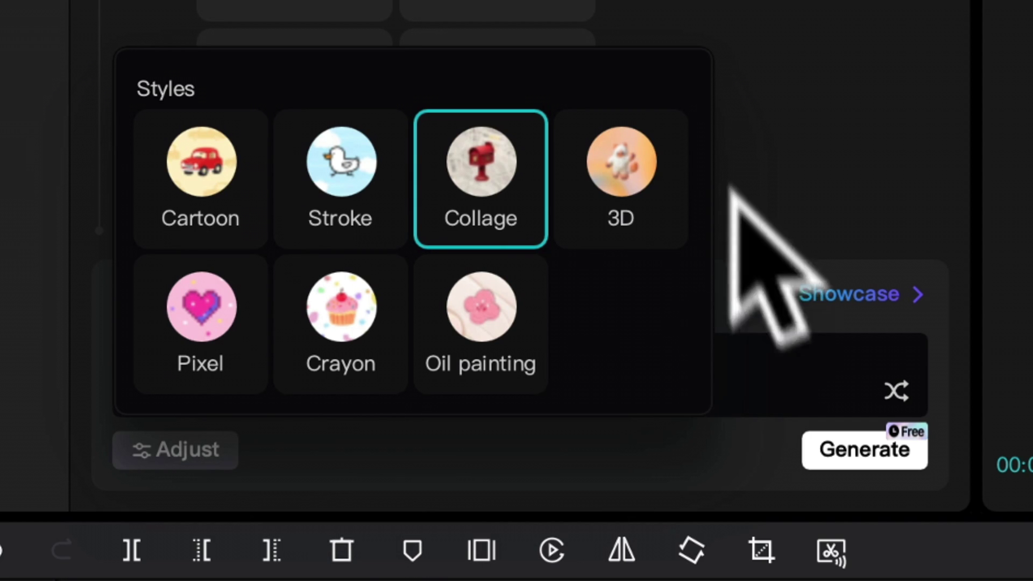
{"action": "left_click", "coordinate": [625, 166]}
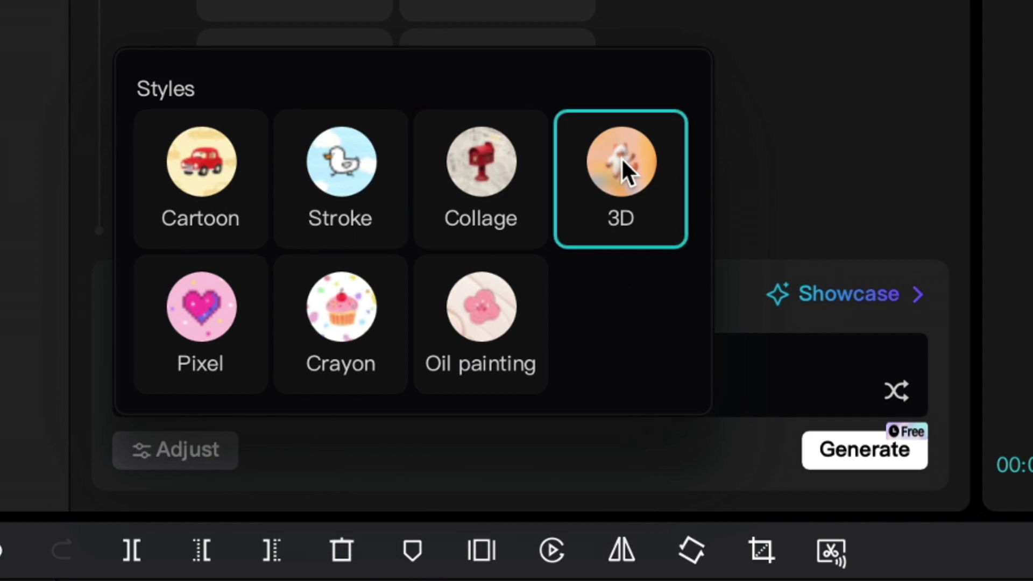
{"action": "left_click", "coordinate": [860, 451]}
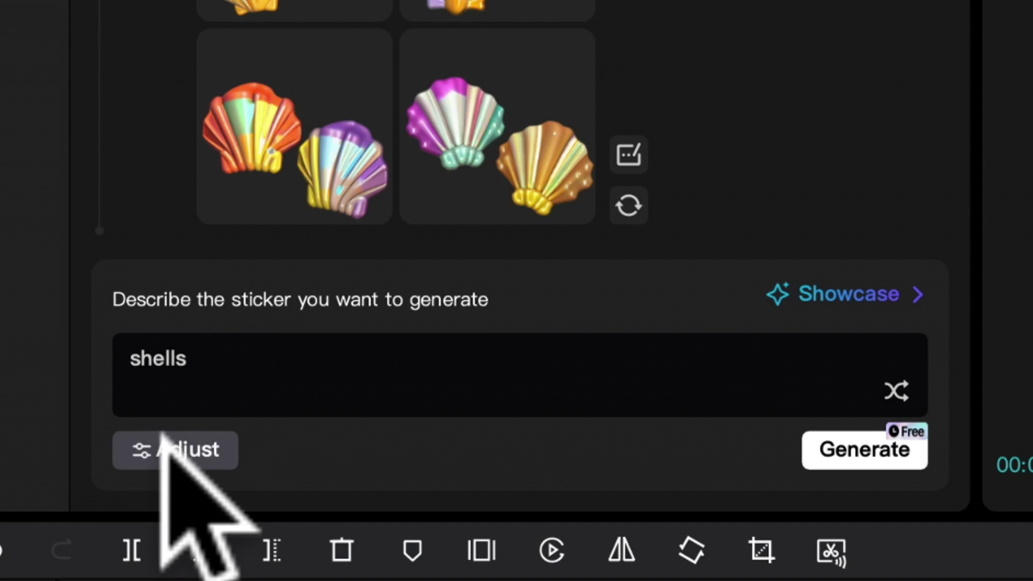
Switch the sticker style to Collage and generate a new set of shells.
{"action": "left_click", "coordinate": [161, 453]}
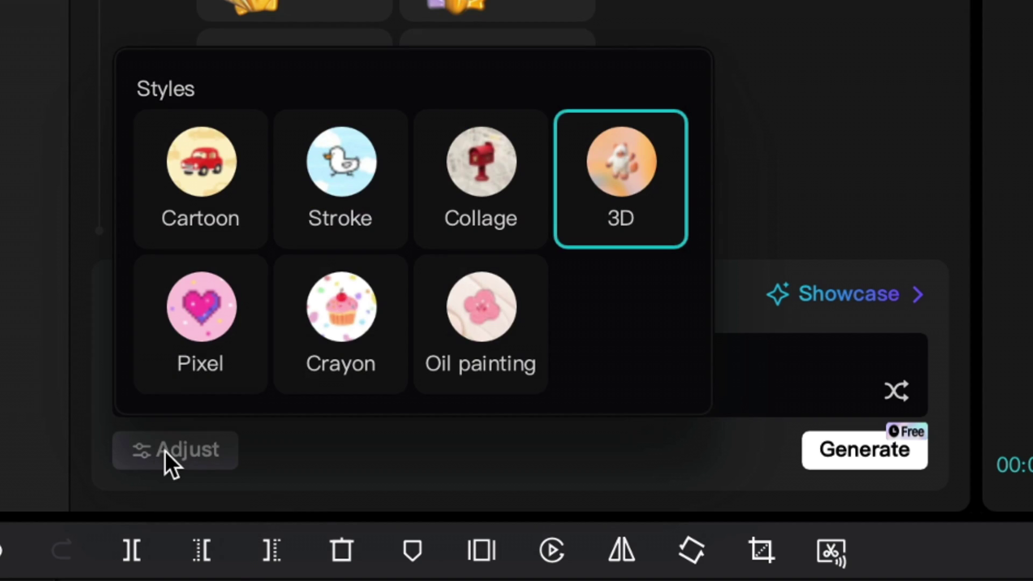
{"action": "left_click", "coordinate": [485, 162]}
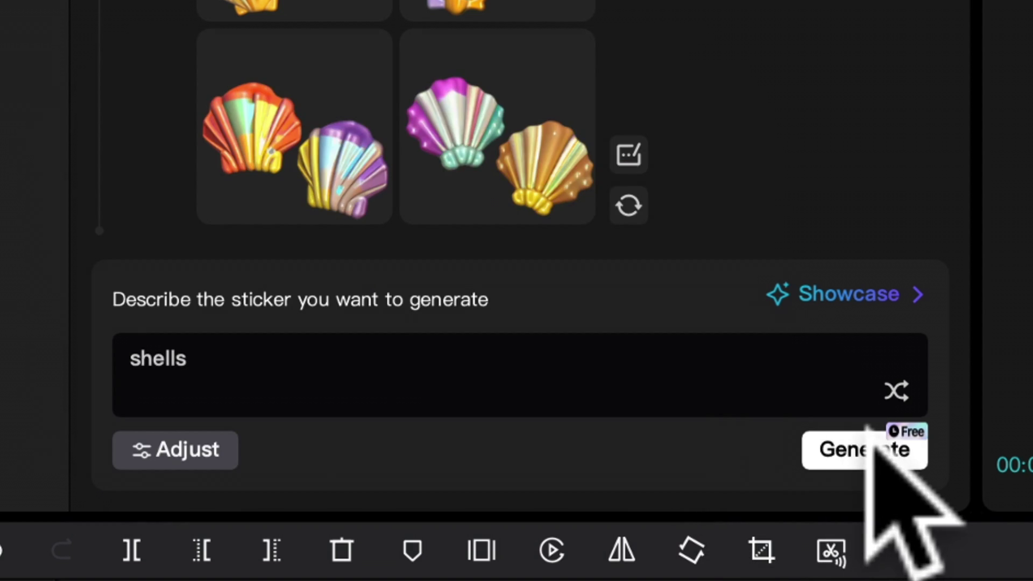
{"action": "left_click", "coordinate": [872, 450]}
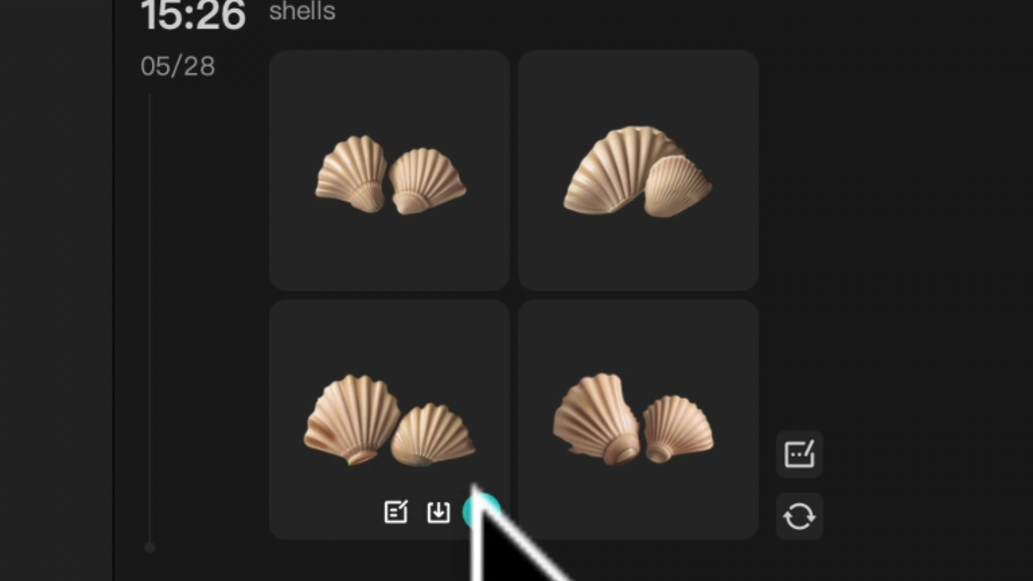
Add the third shell sticker and shrink it low in front of the presenter.
{"action": "left_click", "coordinate": [481, 513]}
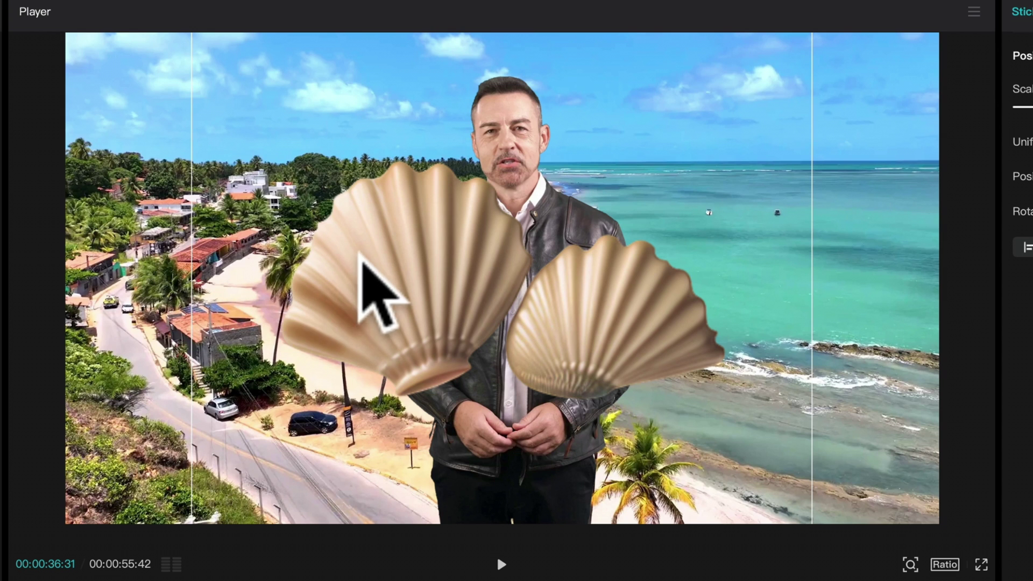
{"action": "left_click_drag", "start_coordinate": [360, 253], "coordinate": [346, 357]}
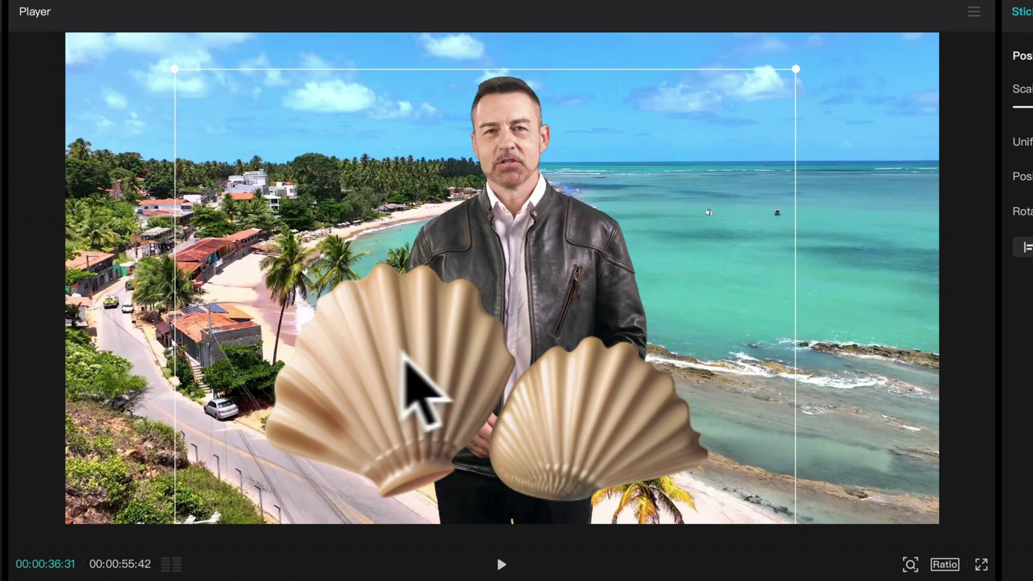
{"action": "left_click_drag", "start_coordinate": [173, 64], "coordinate": [437, 272]}
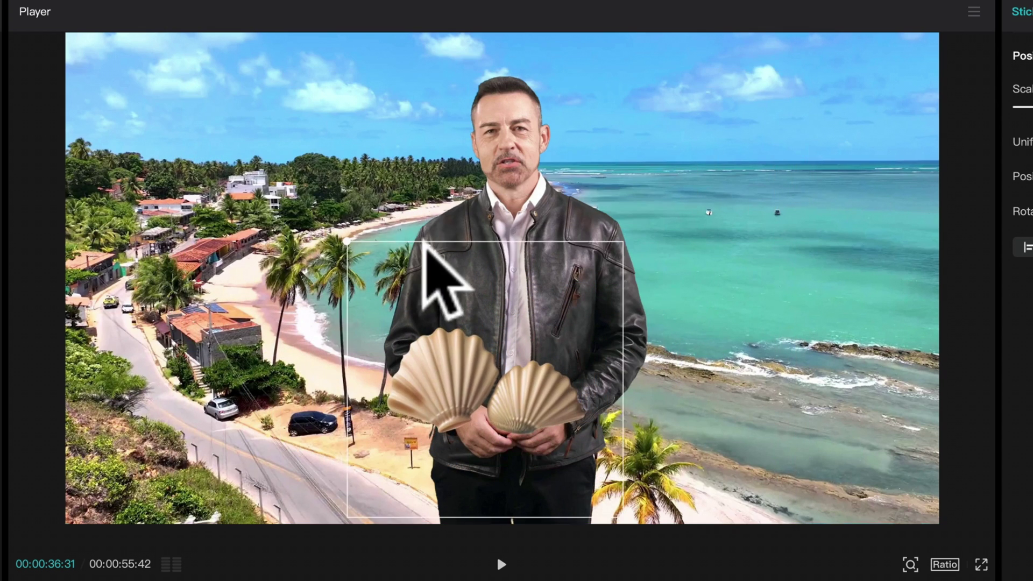
{"action": "left_click_drag", "start_coordinate": [484, 415], "coordinate": [200, 120]}
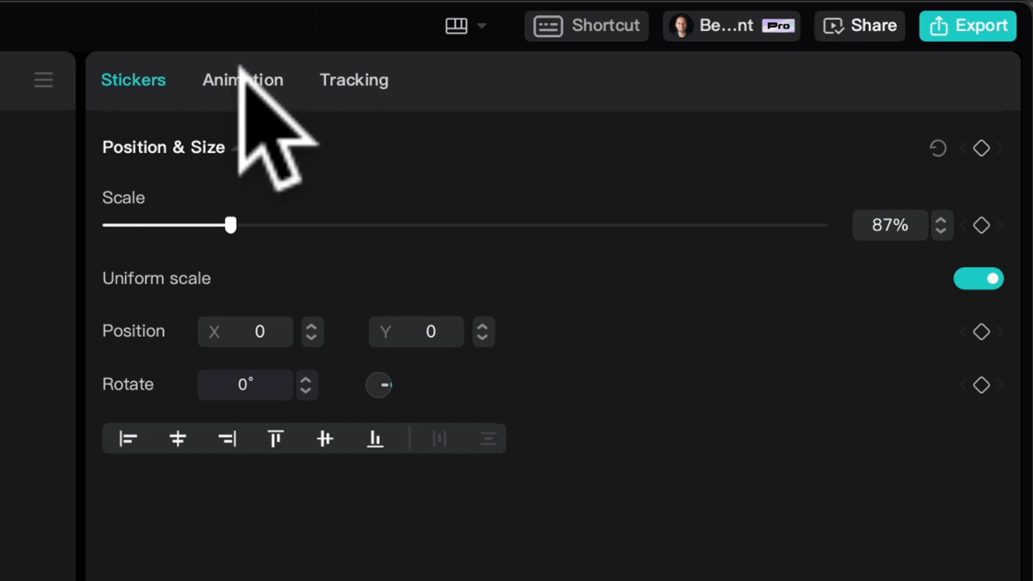
Give the shell sticker Bounce in and Bounce out animations.
{"action": "left_click", "coordinate": [243, 82]}
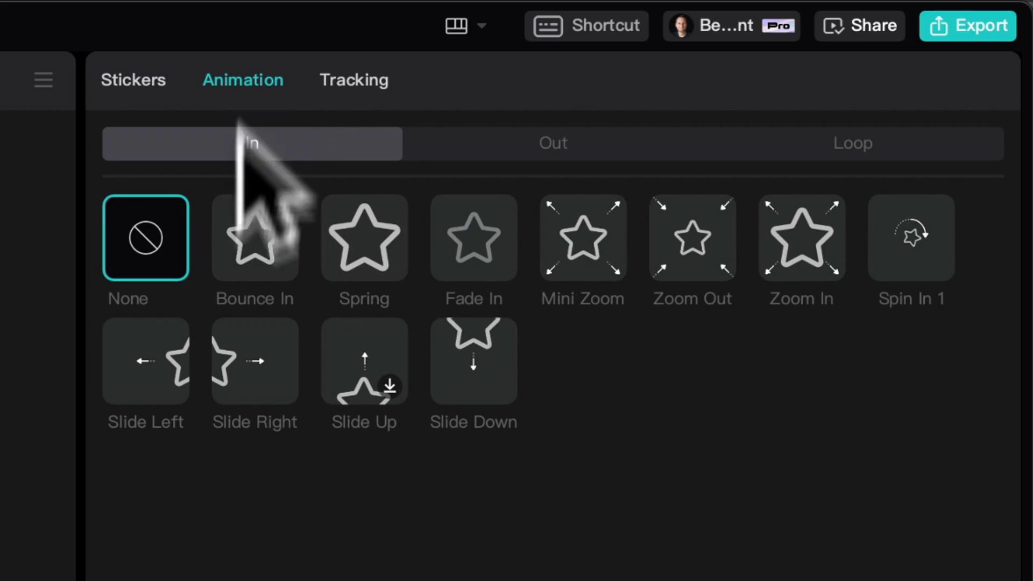
{"action": "left_click", "coordinate": [254, 232]}
{"action": "left_click", "coordinate": [554, 141]}
{"action": "left_click", "coordinate": [257, 234]}
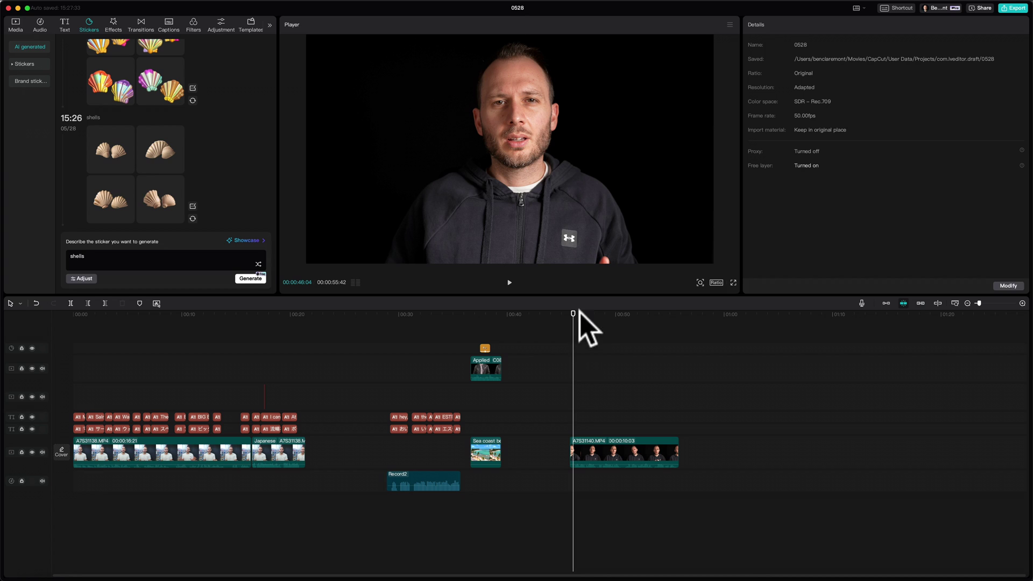
Select and play the A7S31140.MP4 clip, then bring up Body effects.
{"action": "left_click", "coordinate": [605, 473]}
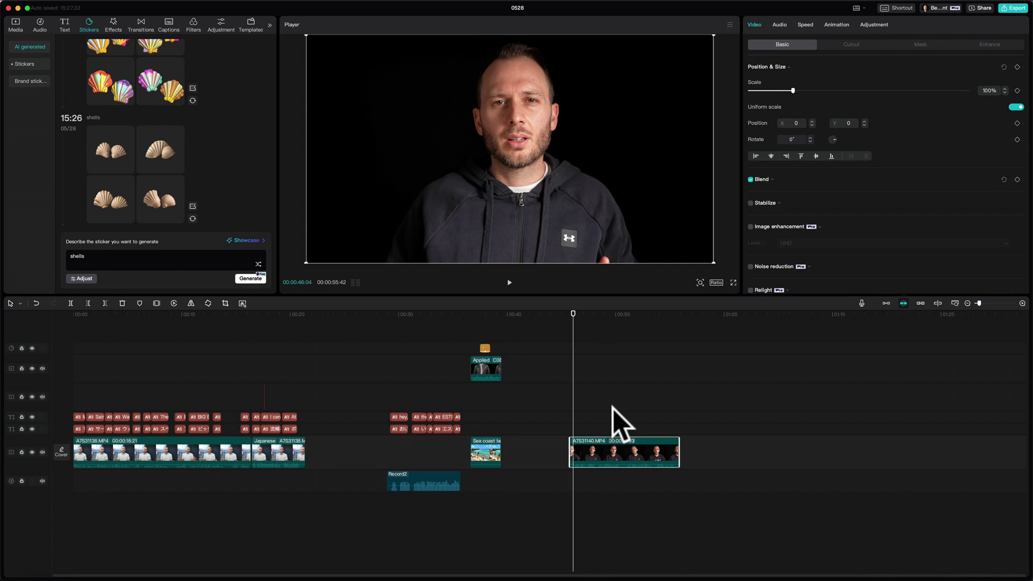
{"action": "key", "text": "space"}
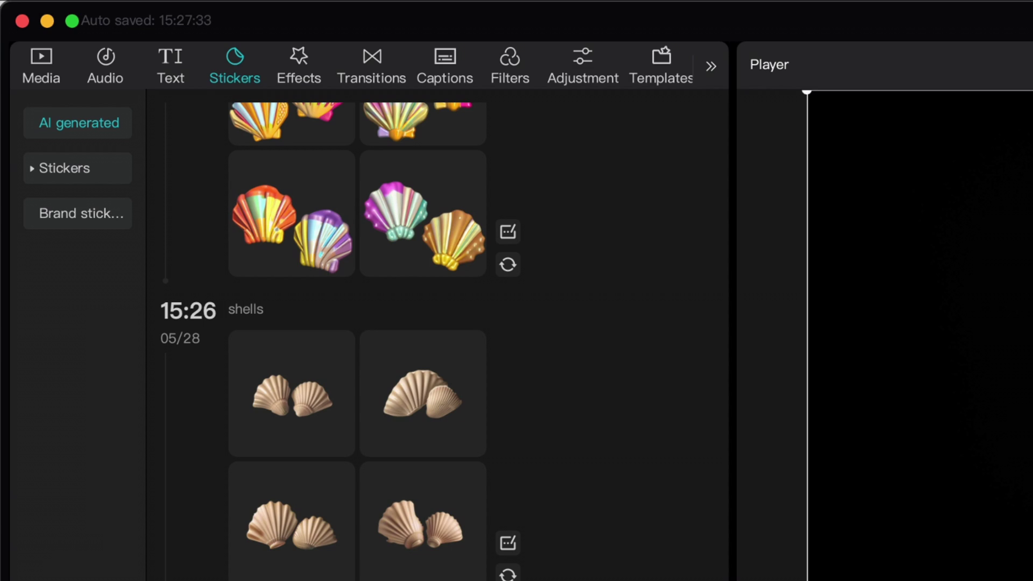
{"action": "left_click", "coordinate": [300, 54]}
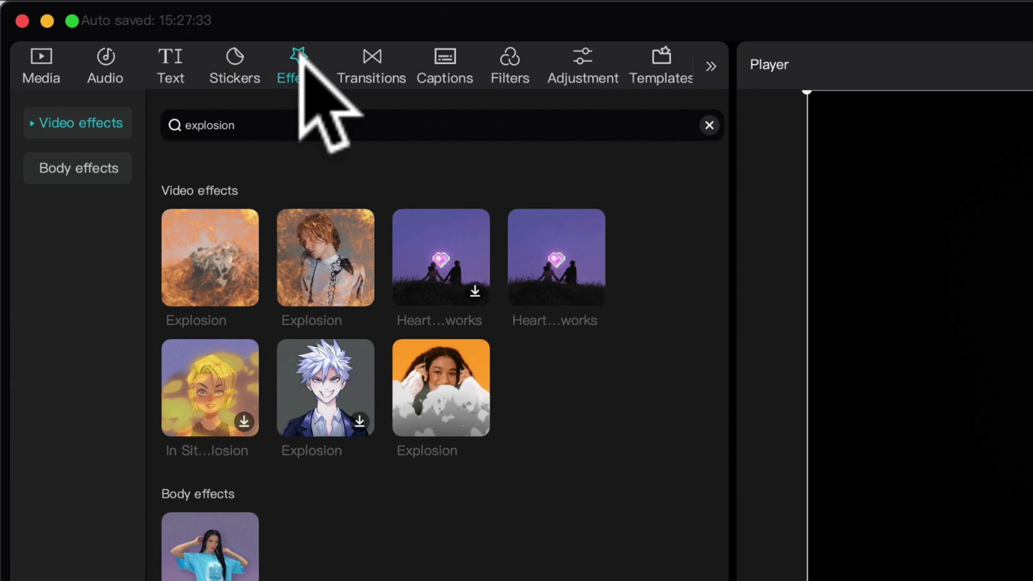
{"action": "left_click", "coordinate": [78, 166]}
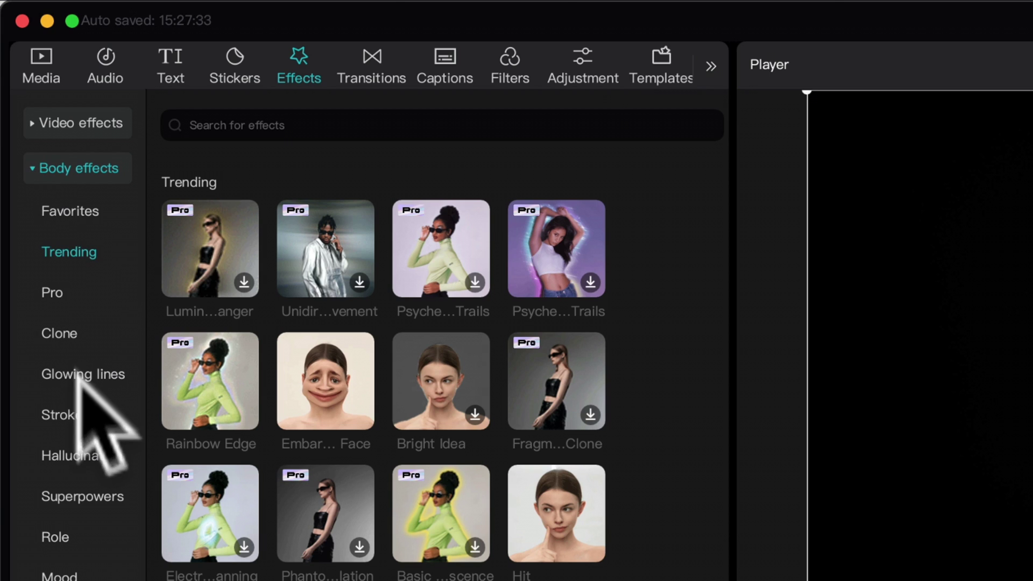
Preview the Funny faces effects Embarrassed Face and Big Mouth on the presenter.
{"action": "scroll", "coordinate": [82, 382], "scroll_direction": "down", "scroll_amount": 2}
{"action": "left_click", "coordinate": [79, 580]}
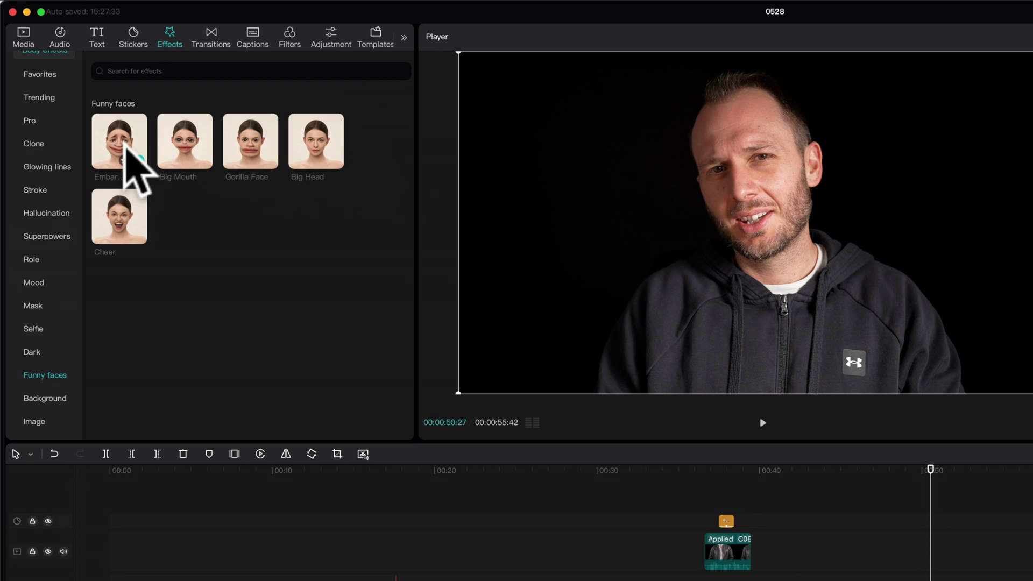
{"action": "left_click", "coordinate": [124, 146]}
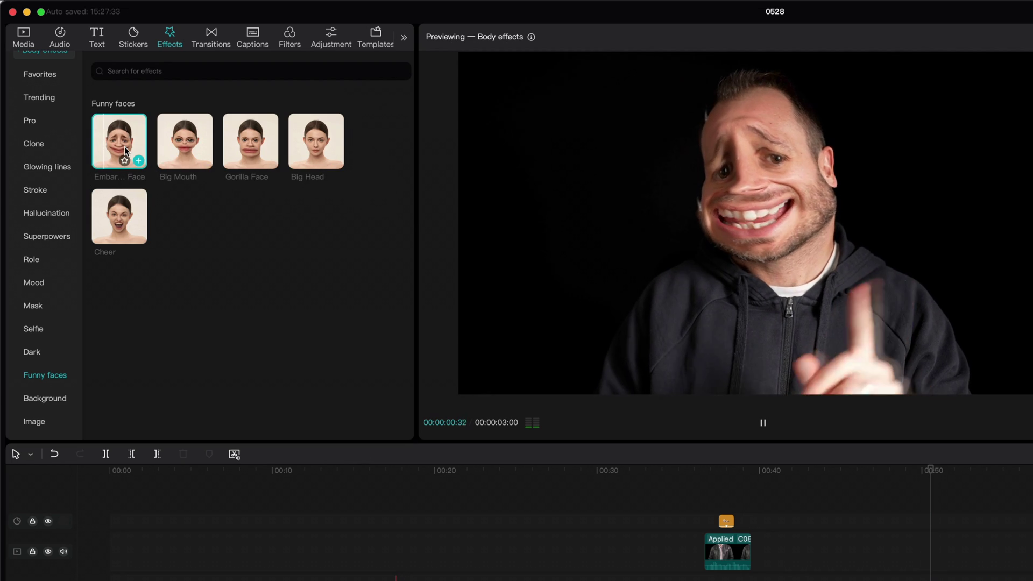
{"action": "left_click", "coordinate": [181, 162]}
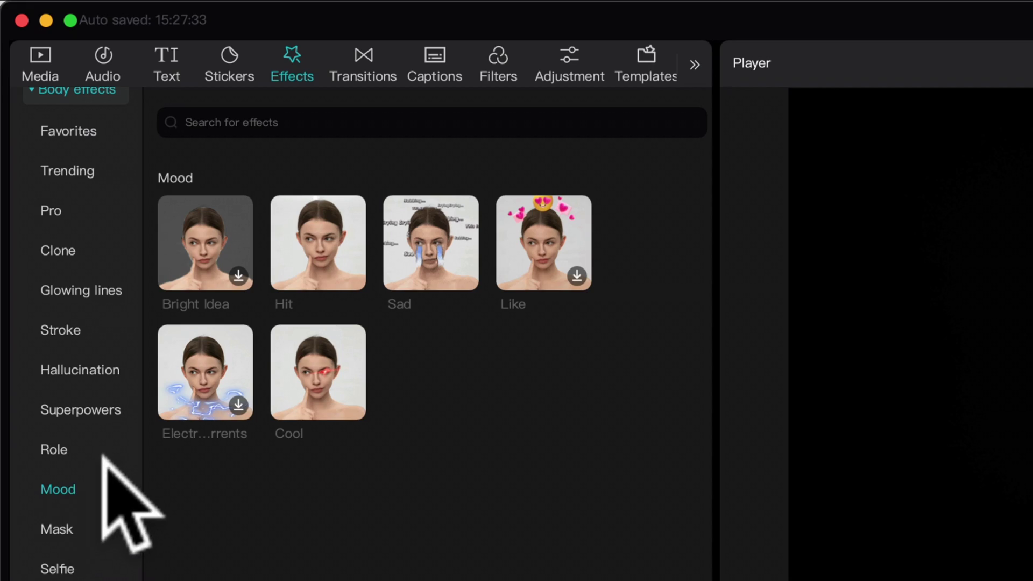
Show the Role category of body effects.
{"action": "left_click", "coordinate": [56, 450]}
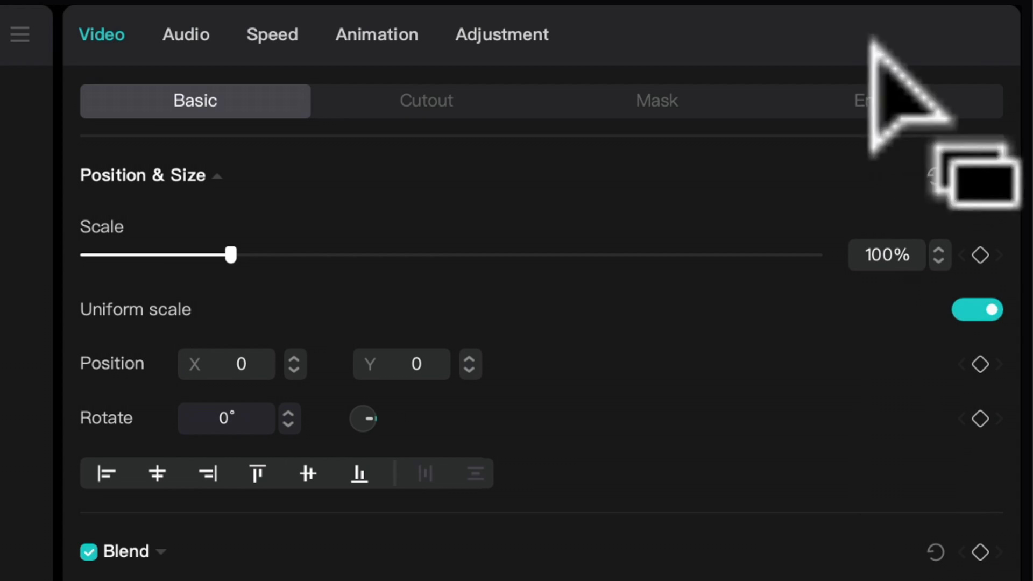
Set face smoothing to 0, try the Walnut skin tone, and enable Facial beauty.
{"action": "left_click", "coordinate": [884, 93]}
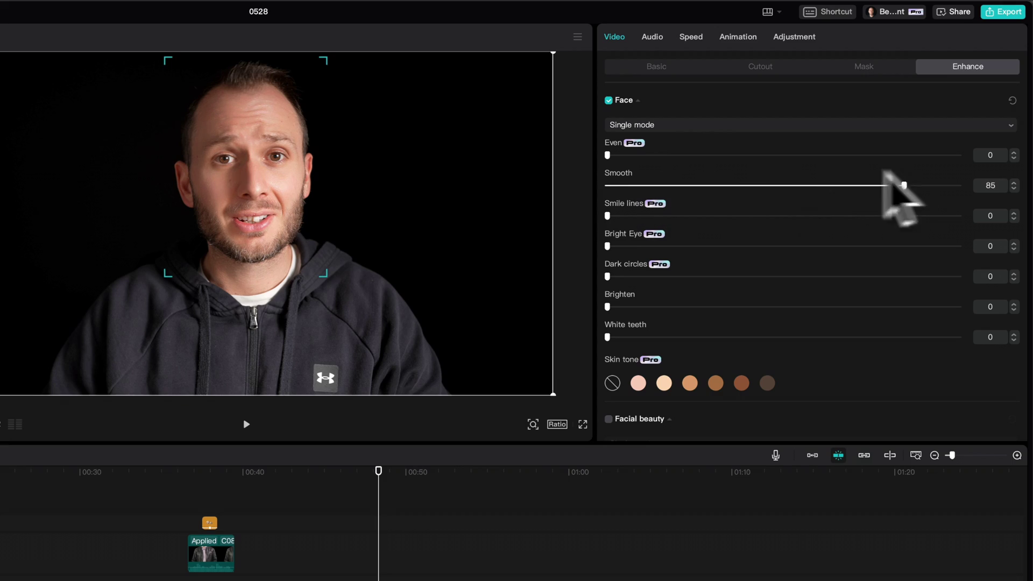
{"action": "left_click_drag", "start_coordinate": [923, 173], "coordinate": [587, 252]}
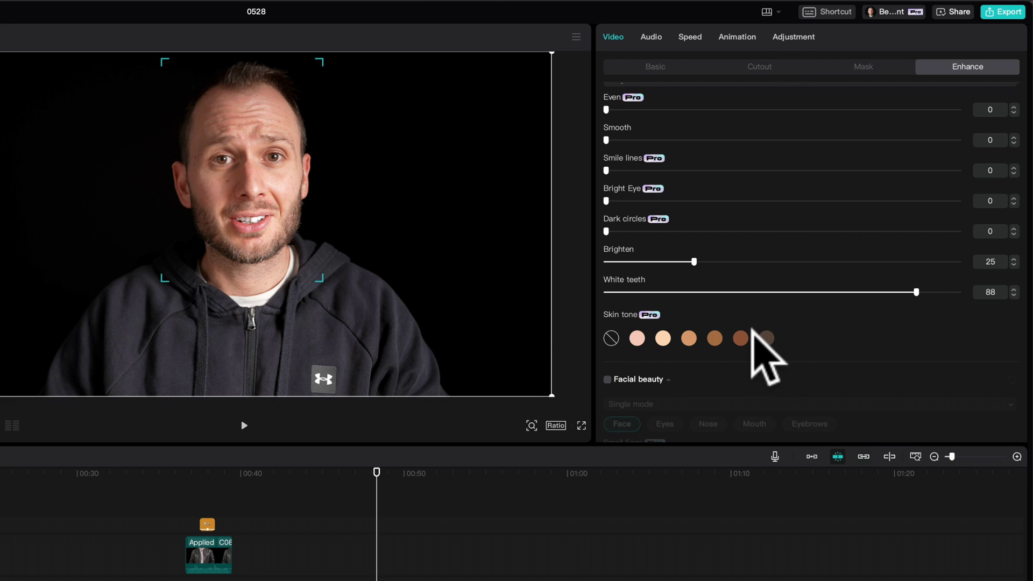
{"action": "left_click", "coordinate": [766, 338]}
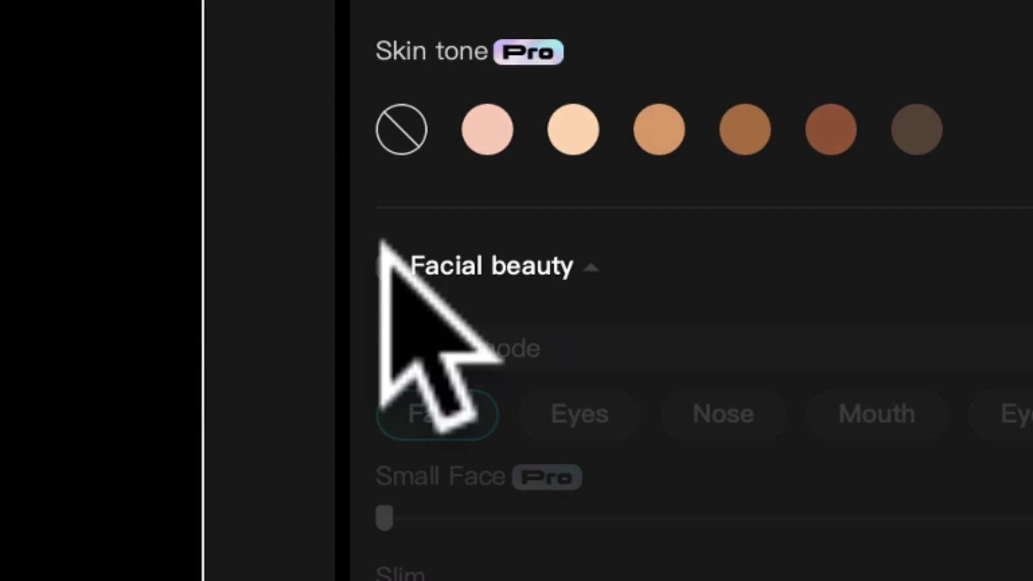
{"action": "left_click", "coordinate": [608, 437]}
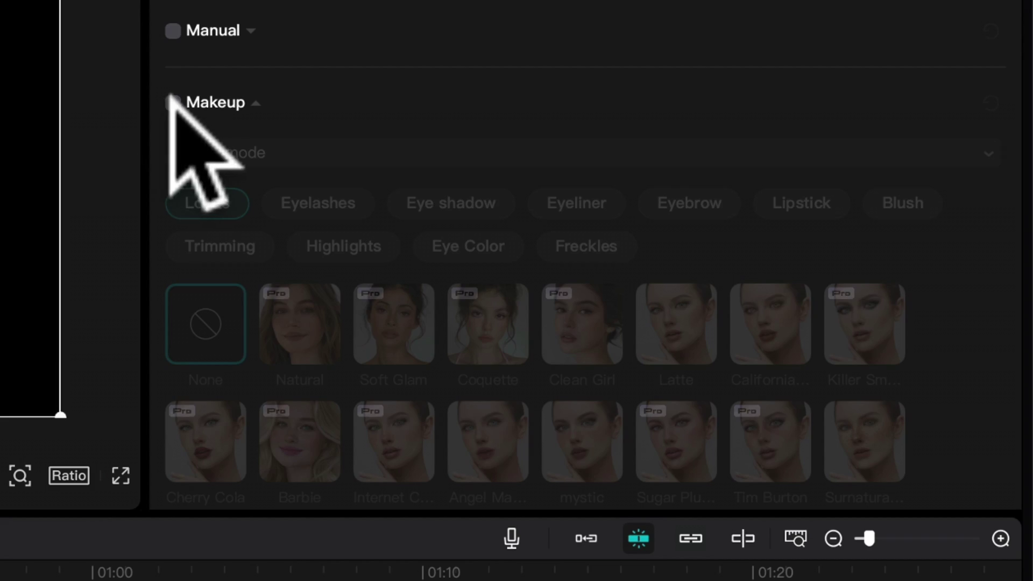
Enable Makeup for the presenter and scroll down to its looks list.
{"action": "left_click", "coordinate": [173, 103]}
{"action": "scroll", "coordinate": [531, 143], "scroll_direction": "down", "scroll_amount": 3}
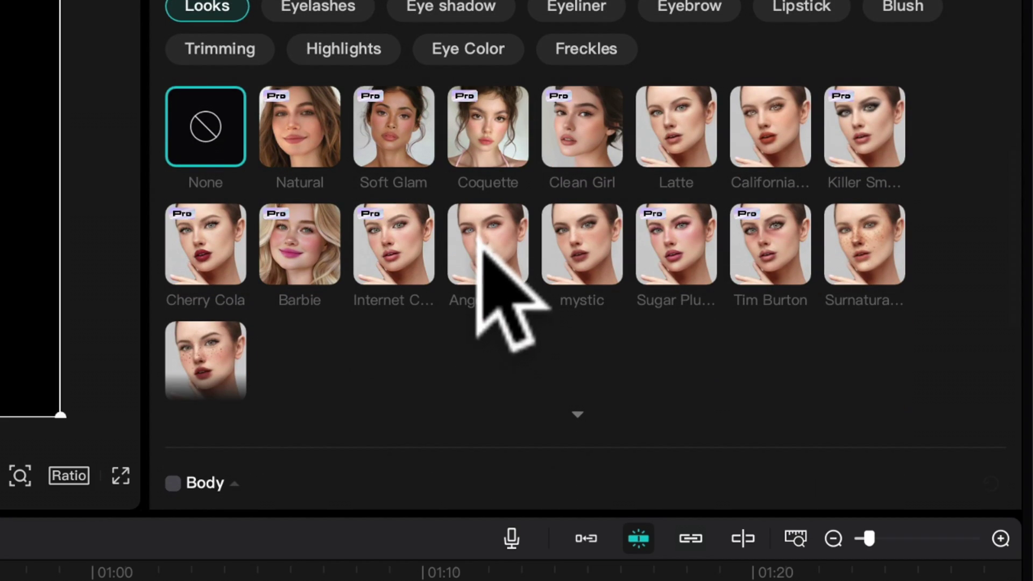